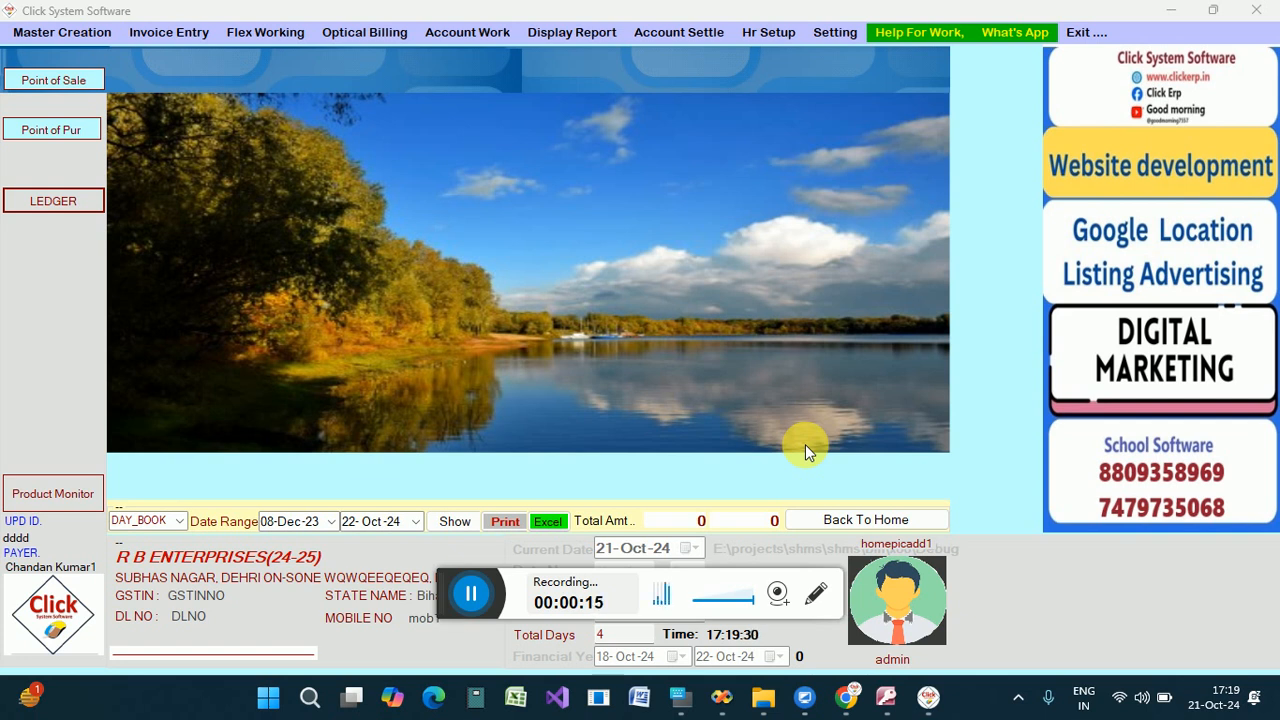
Start a new account record and name it RB ENTERPRISES.
left_click(94, 34)
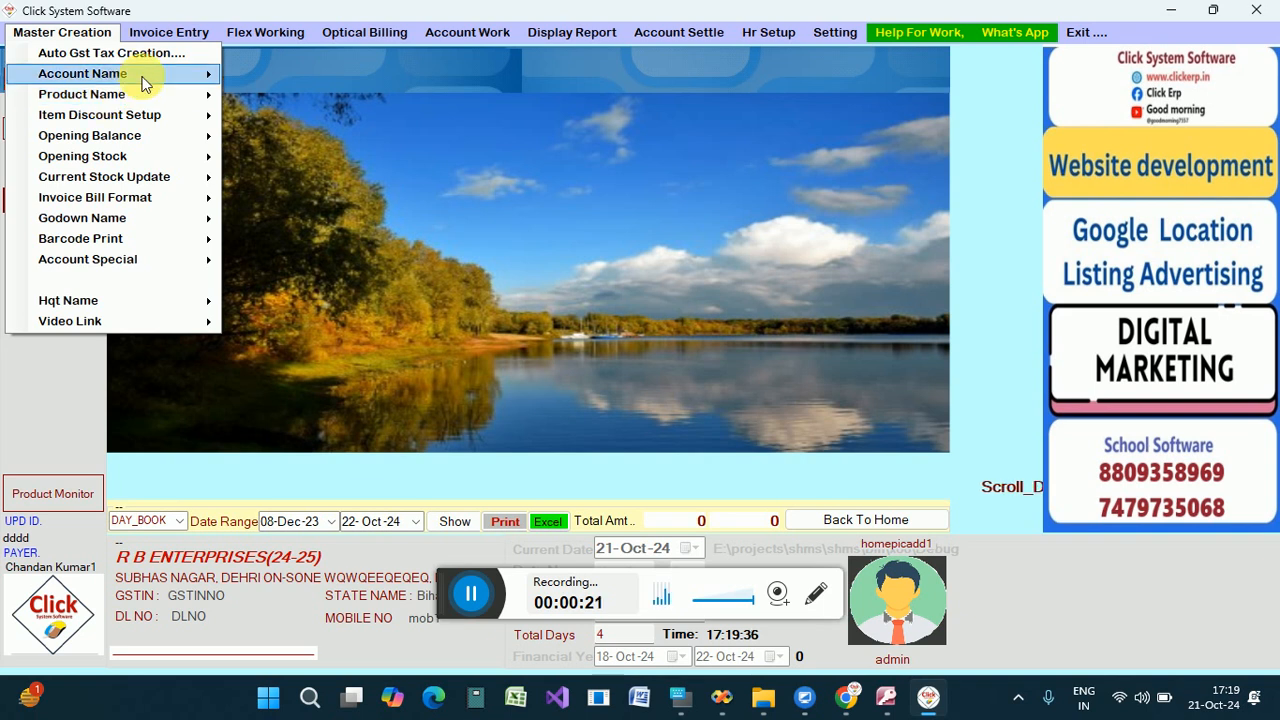
mouse_move(142, 80)
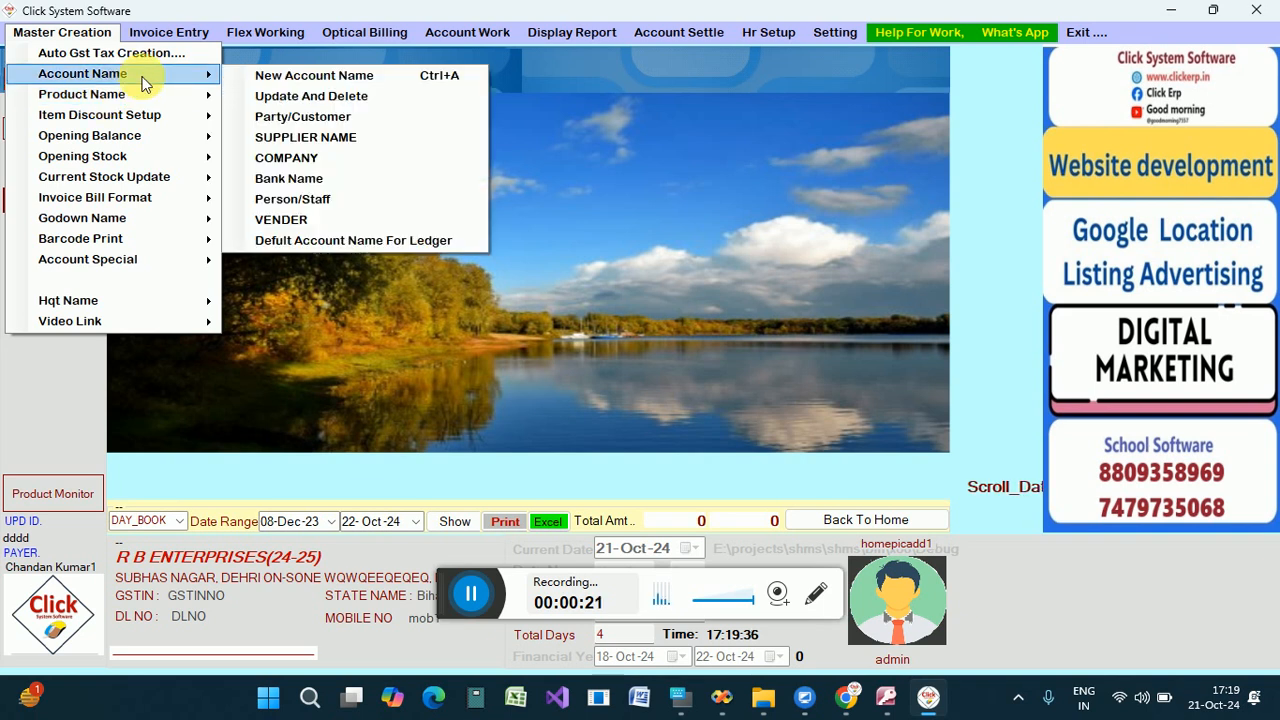
left_click(260, 76)
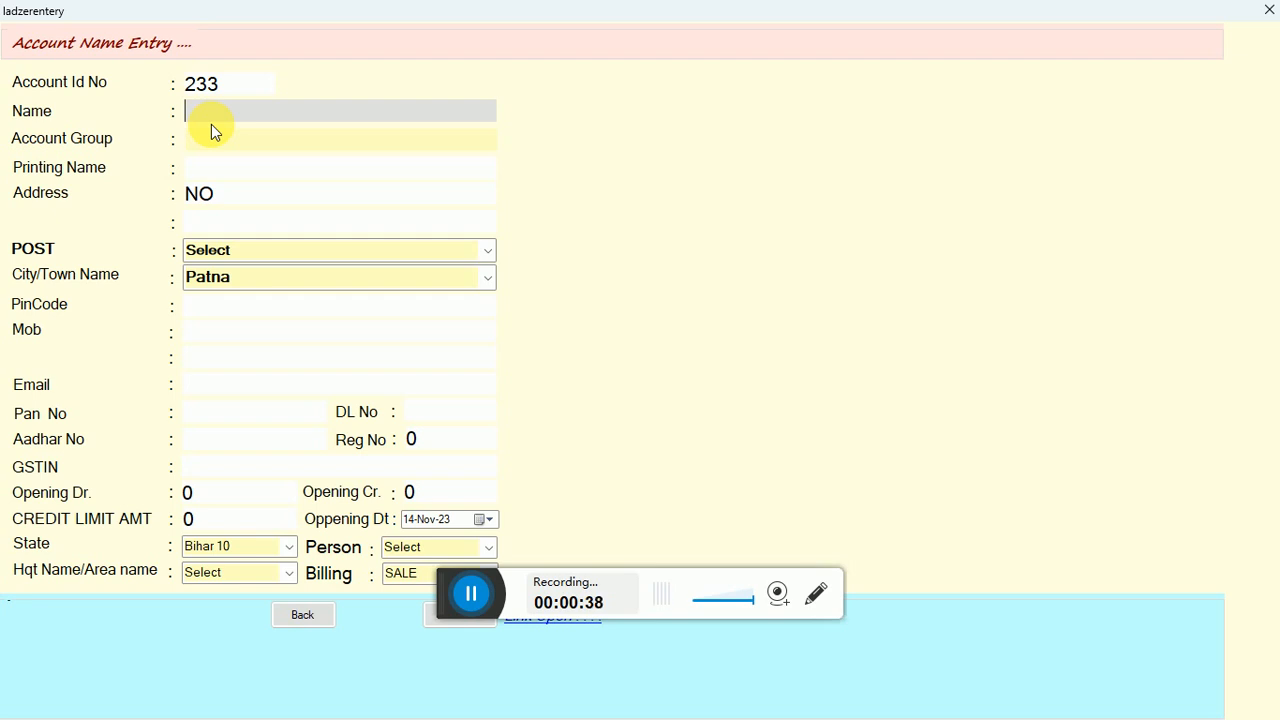
type("RB ENTER")
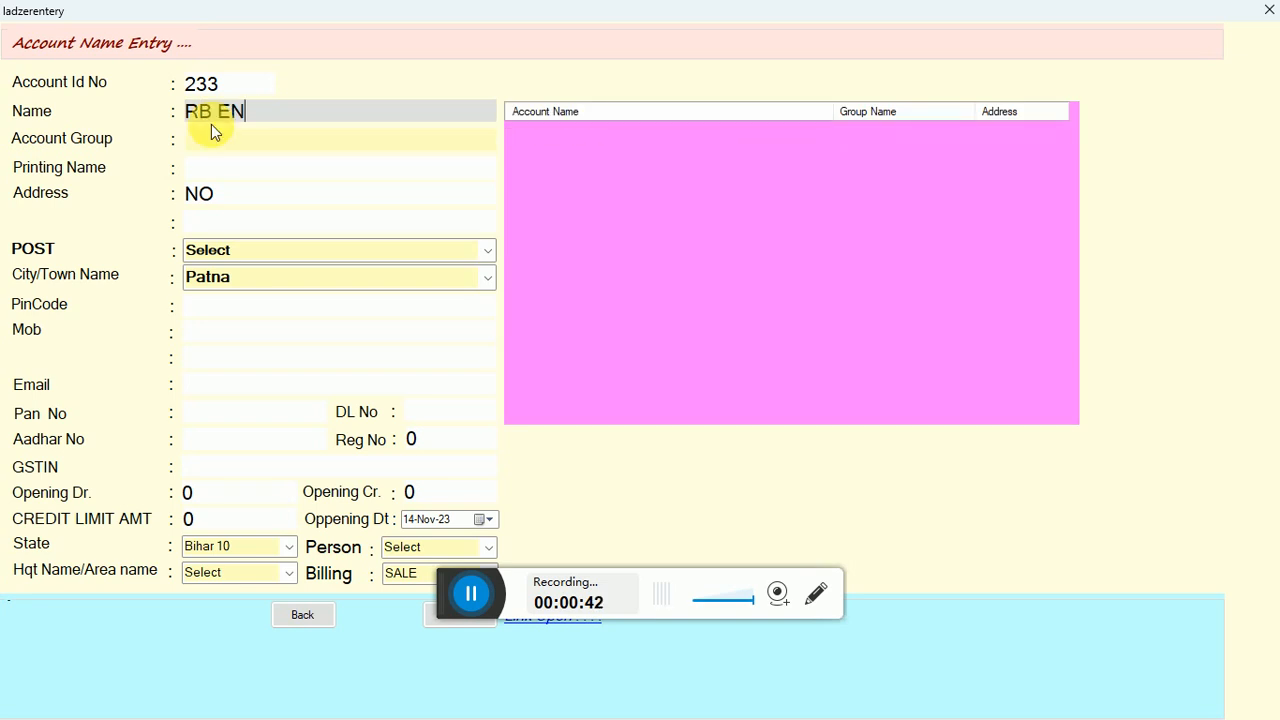
key("BackSpace")
key("BackSpace")
key("BackSpace")
key("BackSpace")
type("ENTERPRISES")
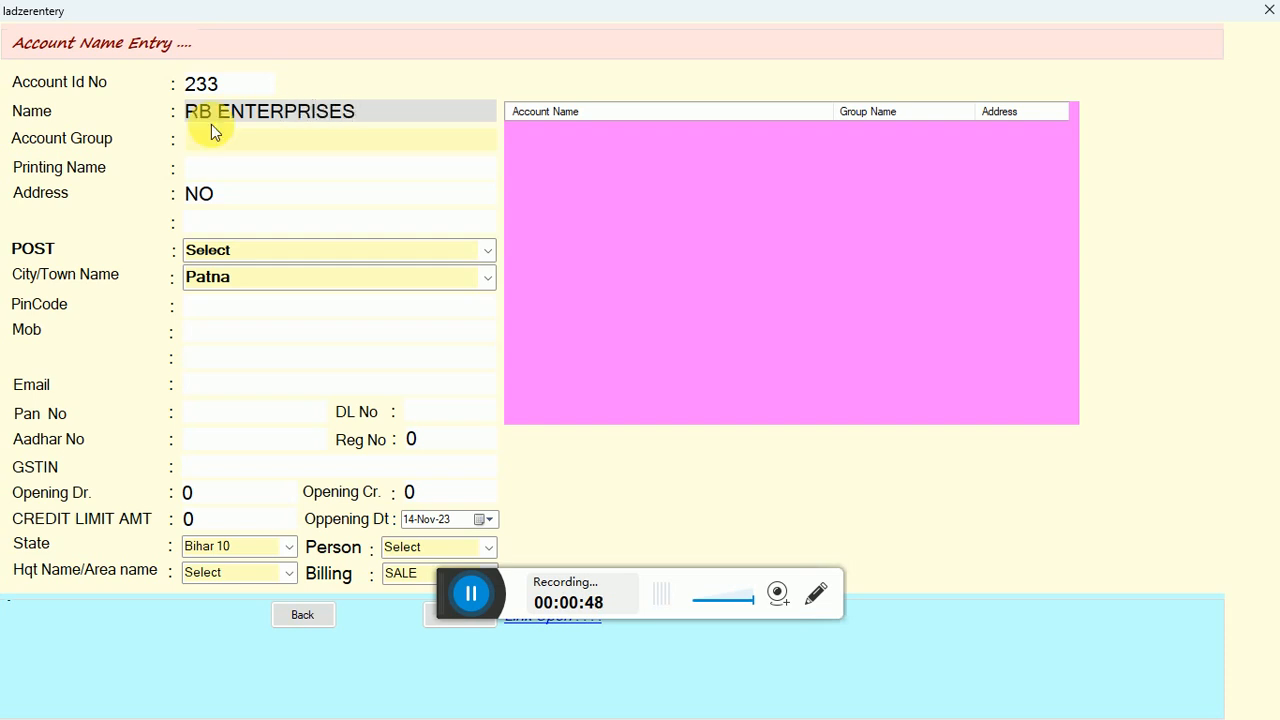
key("Return")
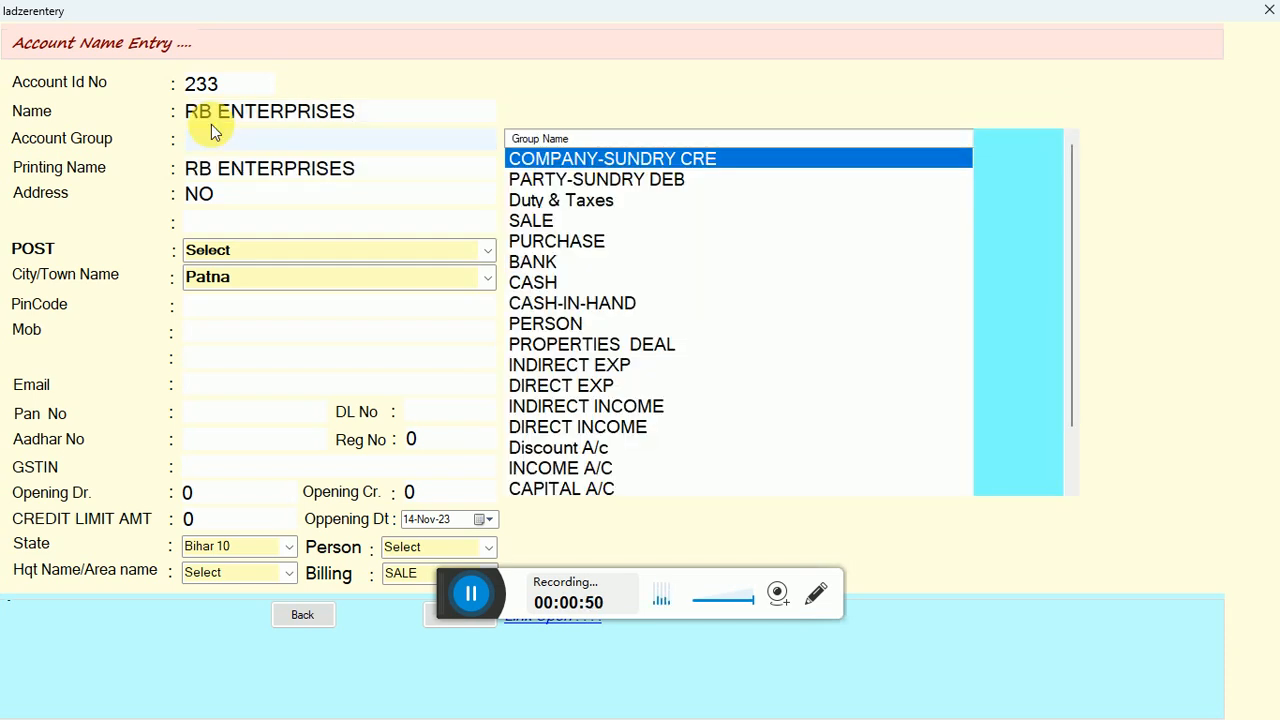
Assign the account to the PARTY-SUNDRY DEB group and enter PATNA as its address.
key("Down")
key("Up")
key("Down")
key("Return")
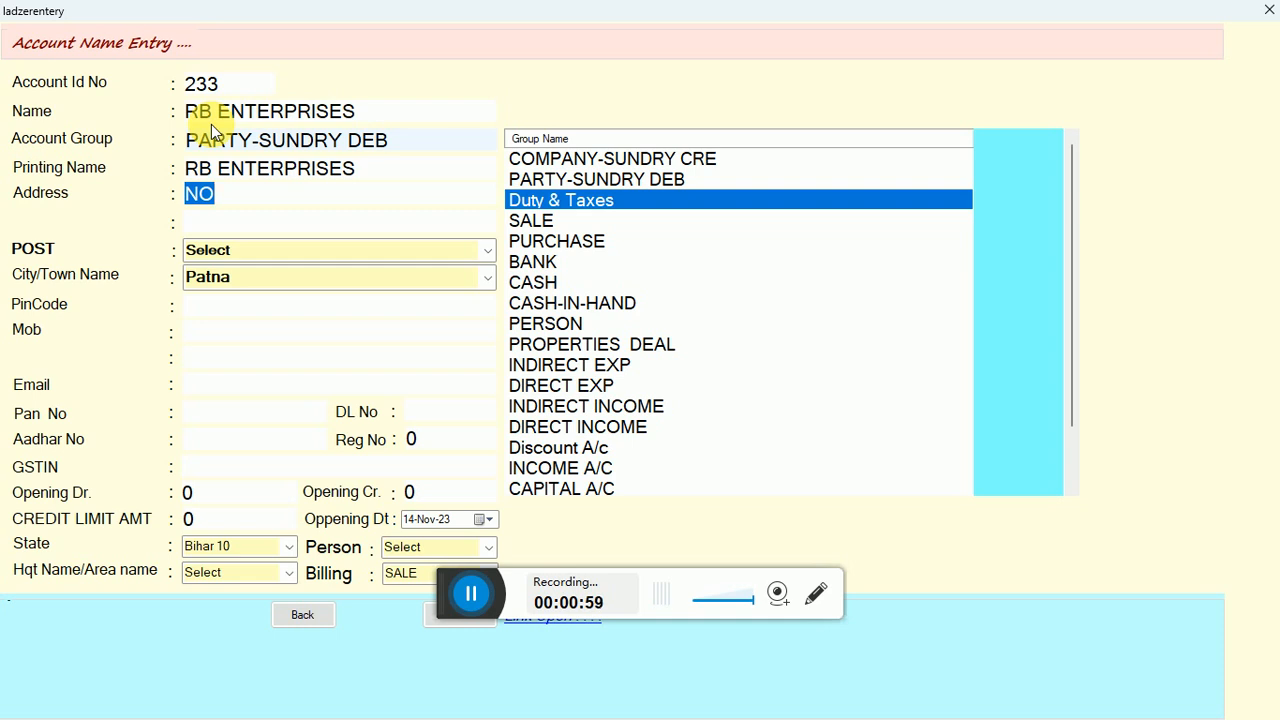
type("PATNA")
key("Return")
key("Return")
key("Return")
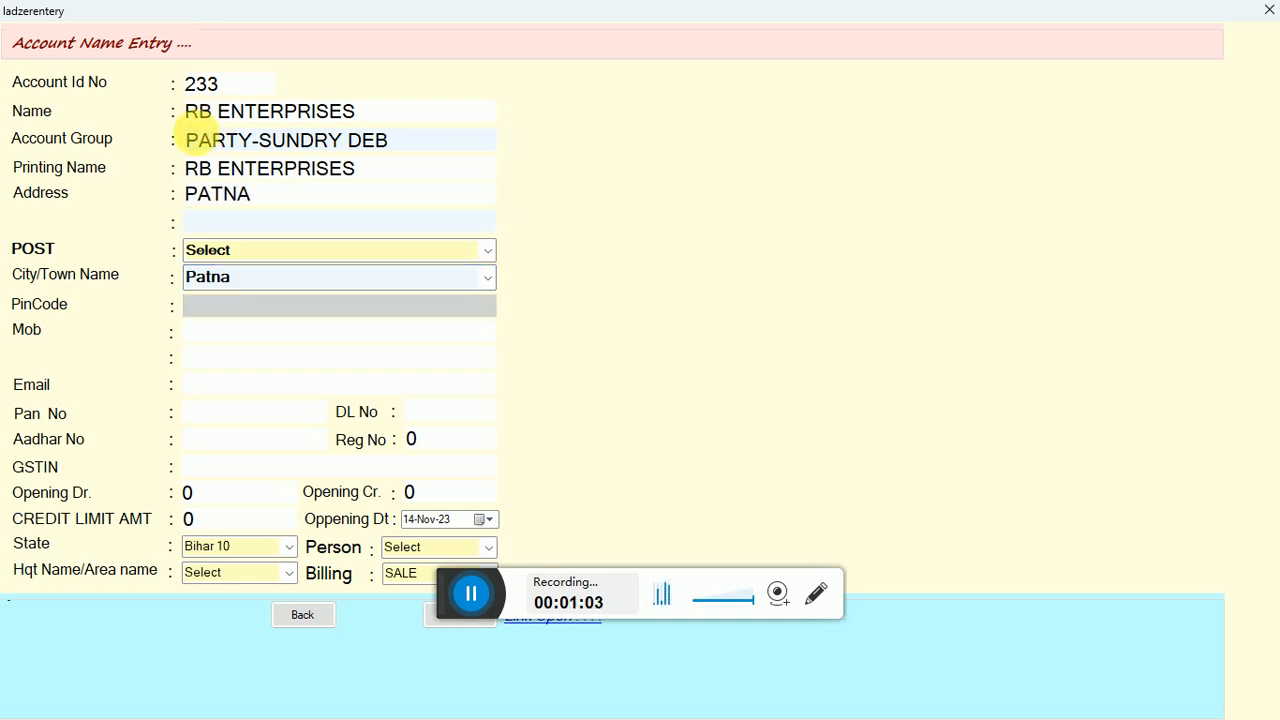
left_click(286, 249)
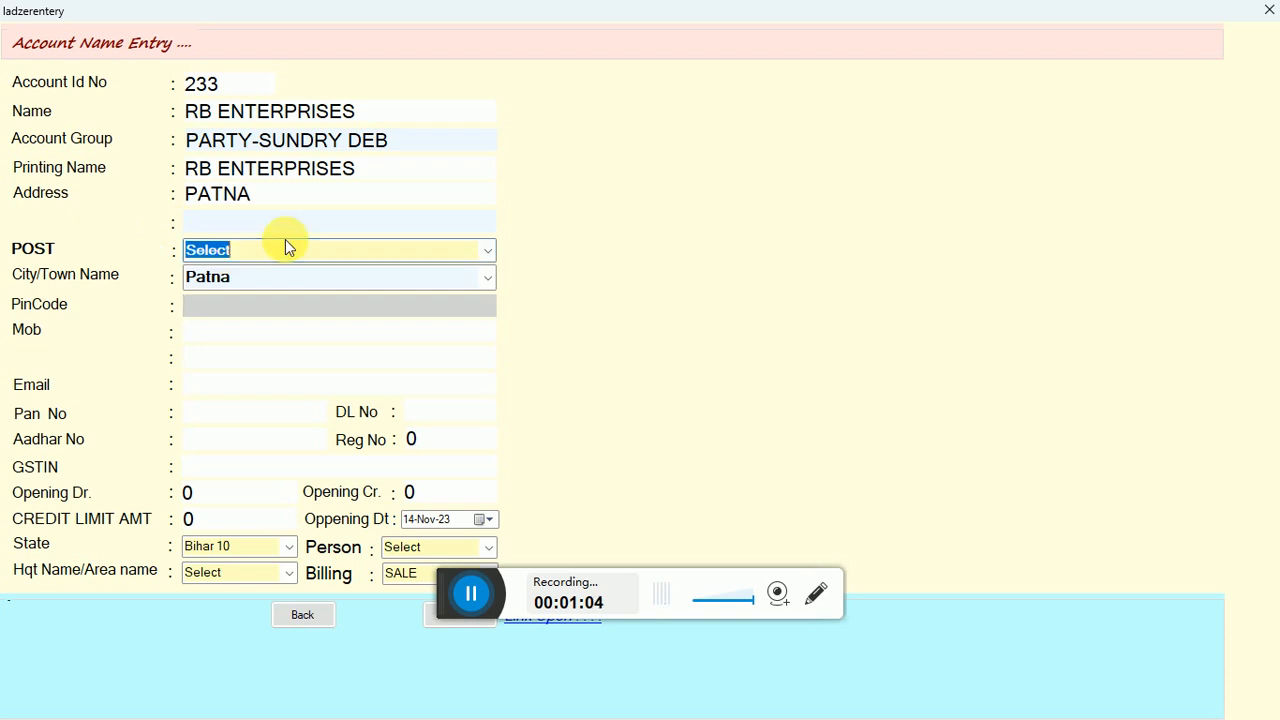
left_click(488, 280)
left_click(489, 280)
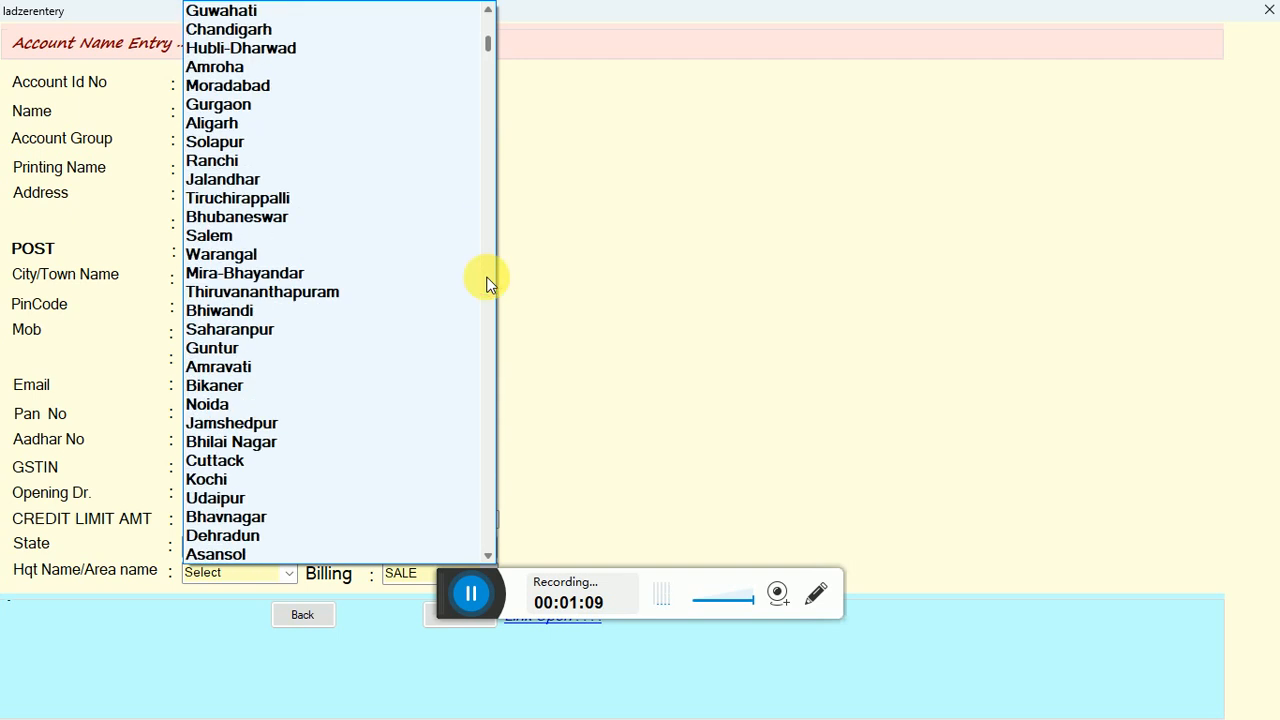
left_click(568, 244)
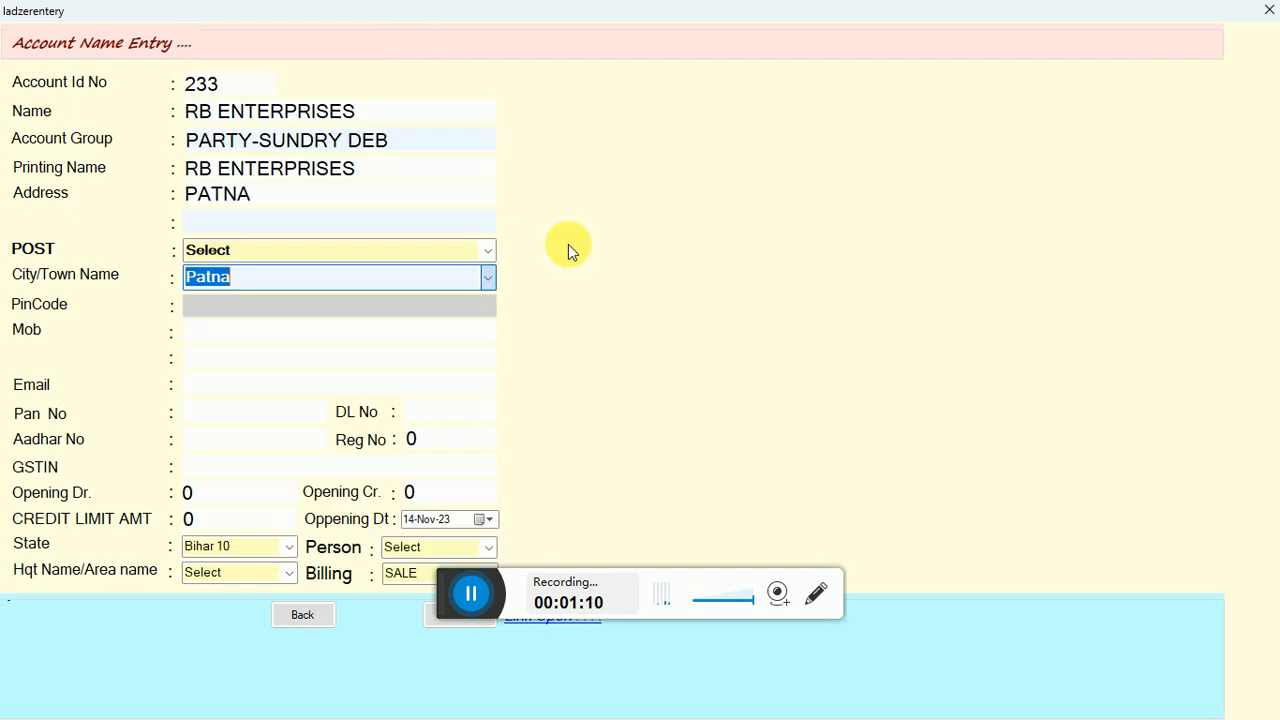
left_click(488, 256)
left_click(423, 229)
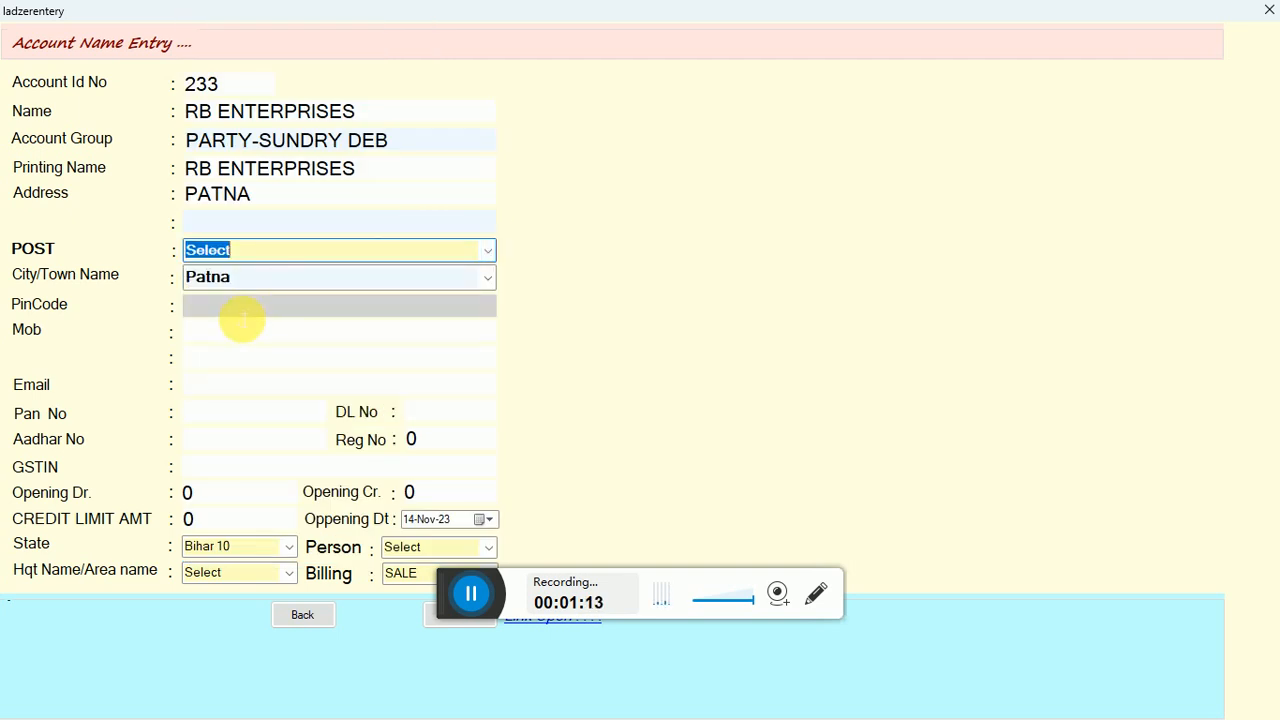
Enter the account's mobile number and try to save the record.
left_click(241, 316)
left_click(214, 337)
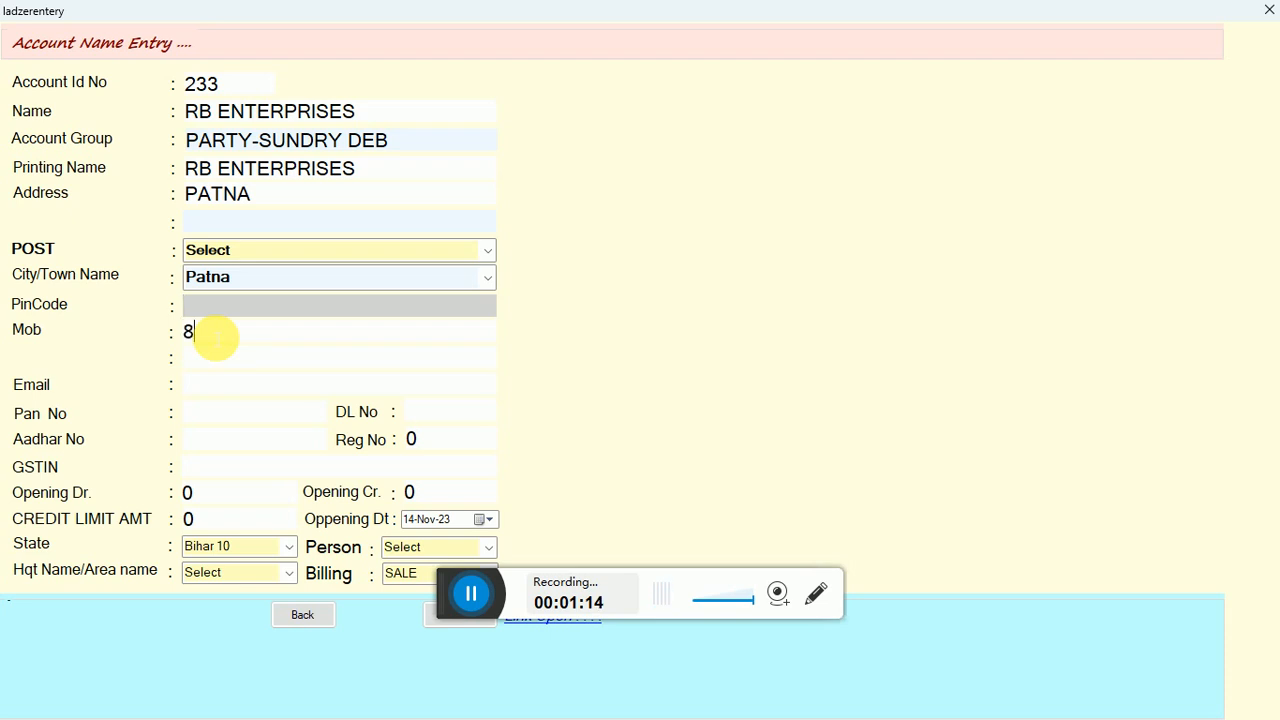
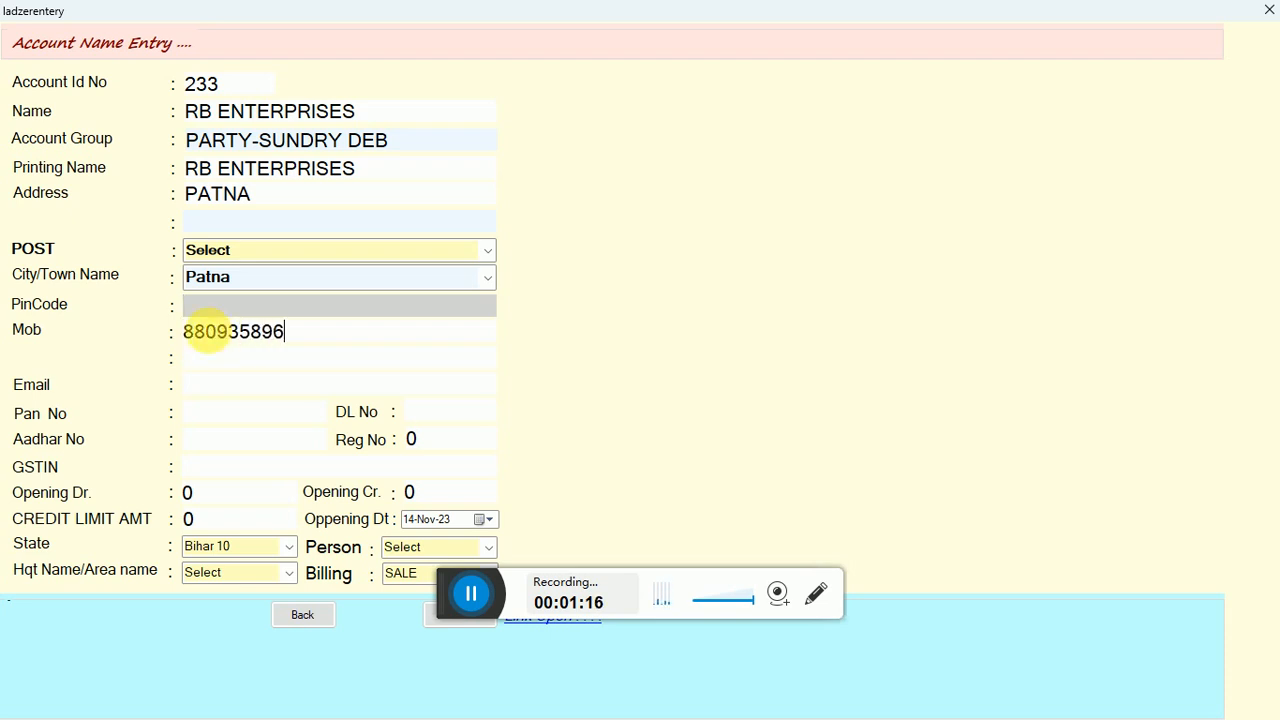
left_click_drag(445, 597, 704, 567)
left_click(455, 622)
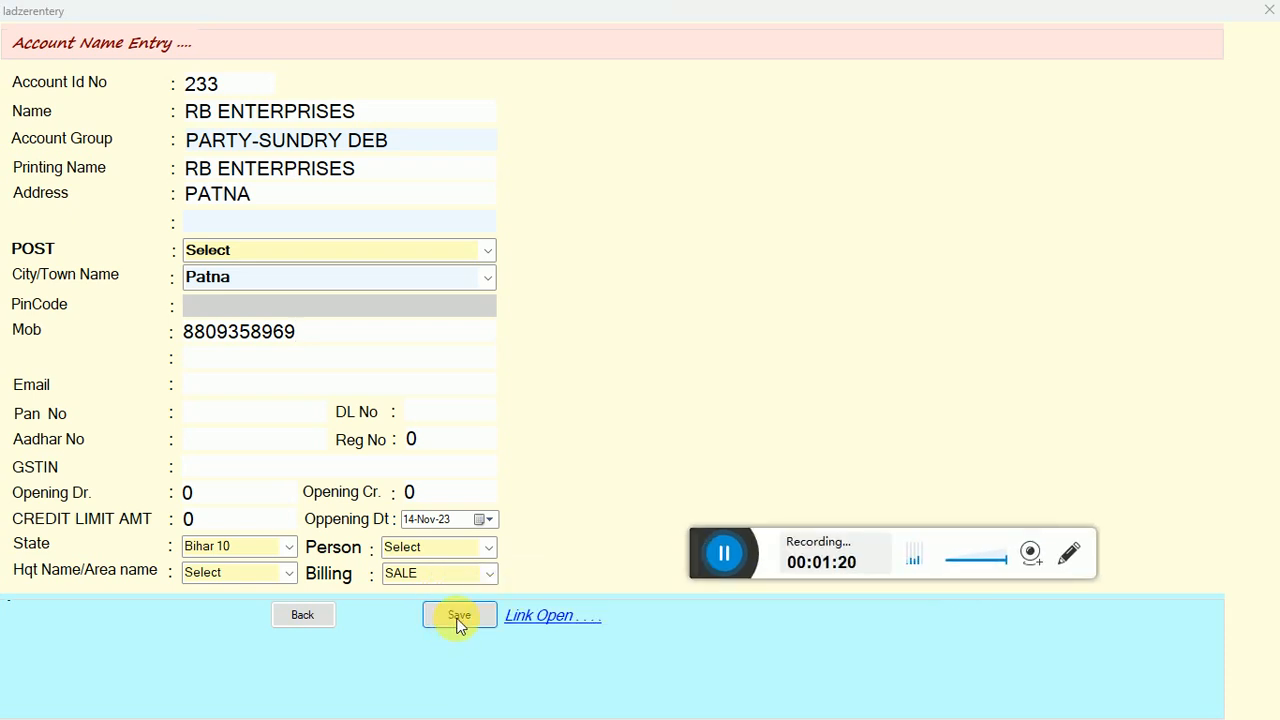
Set the opening debit balance to 1200, save the new account and close the entry form.
left_click(437, 398)
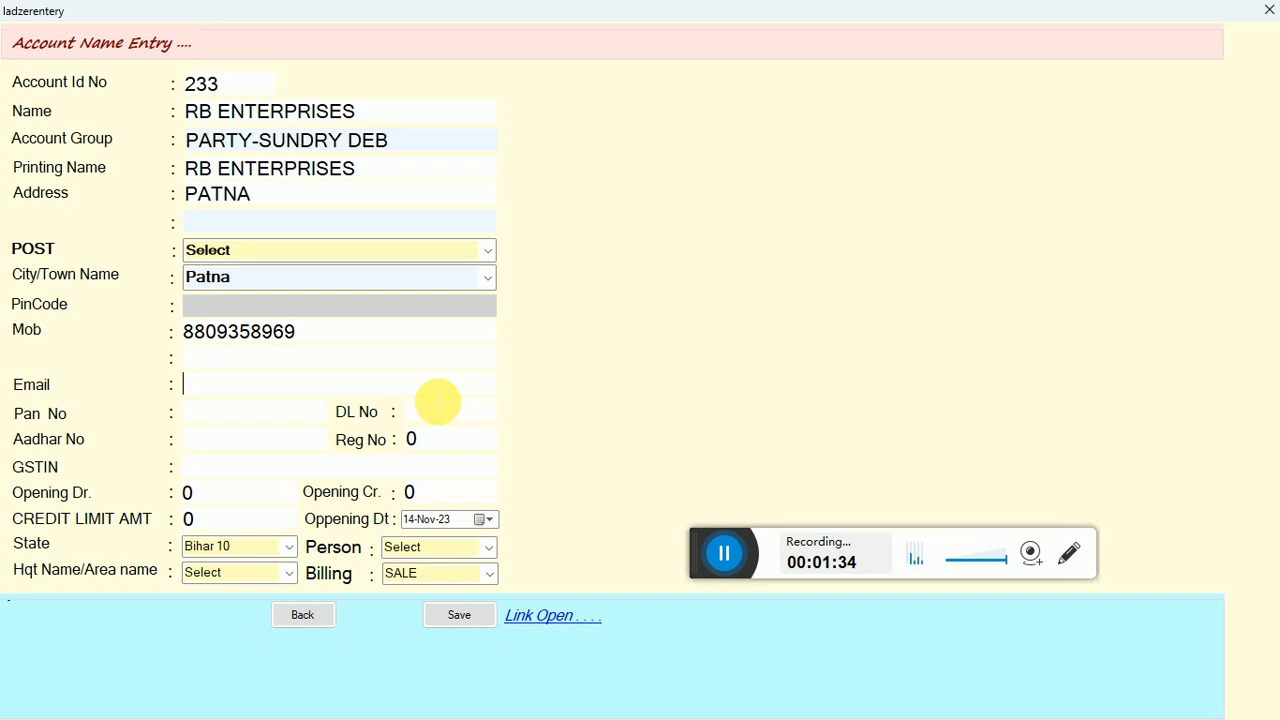
left_click(221, 503)
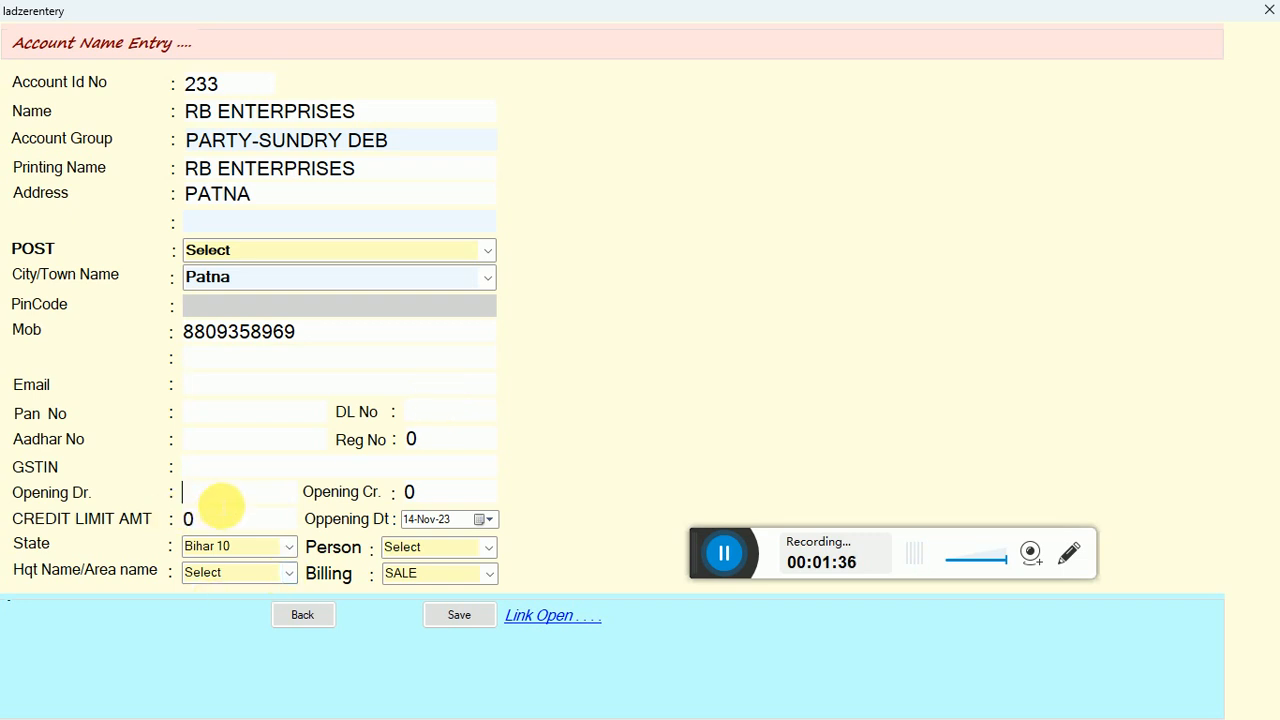
type("1200")
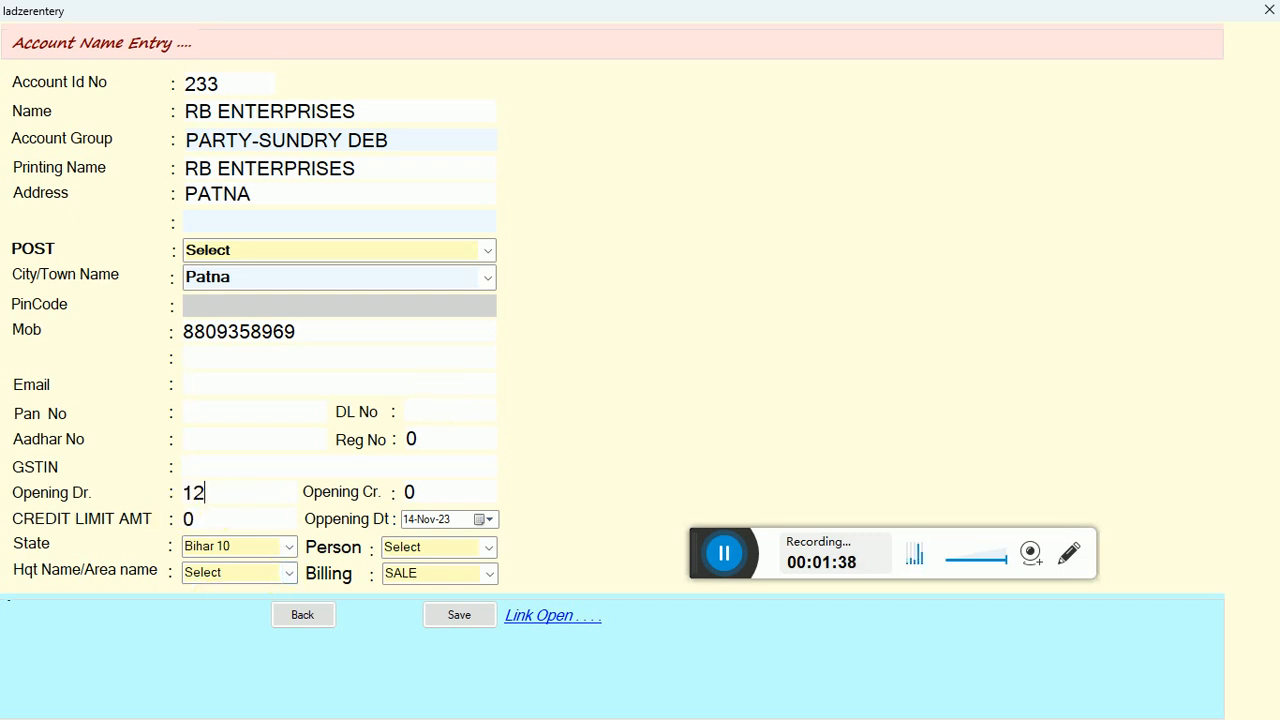
left_click(445, 613)
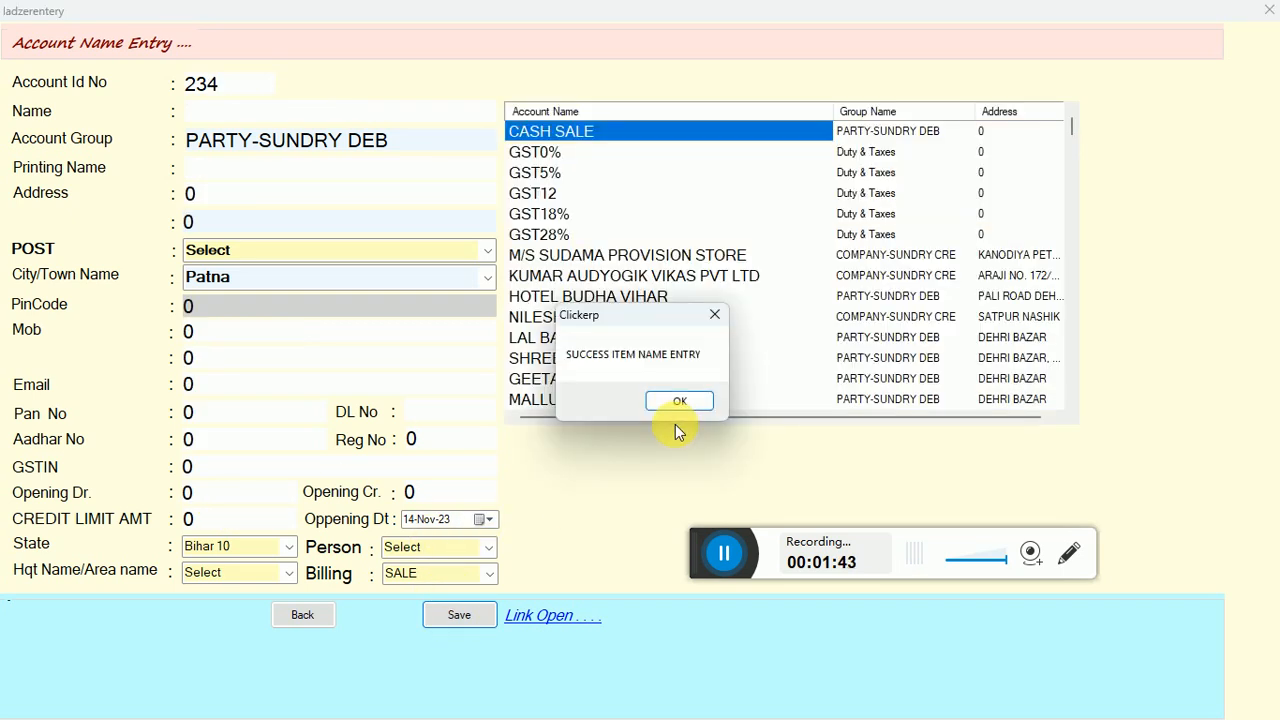
left_click(678, 402)
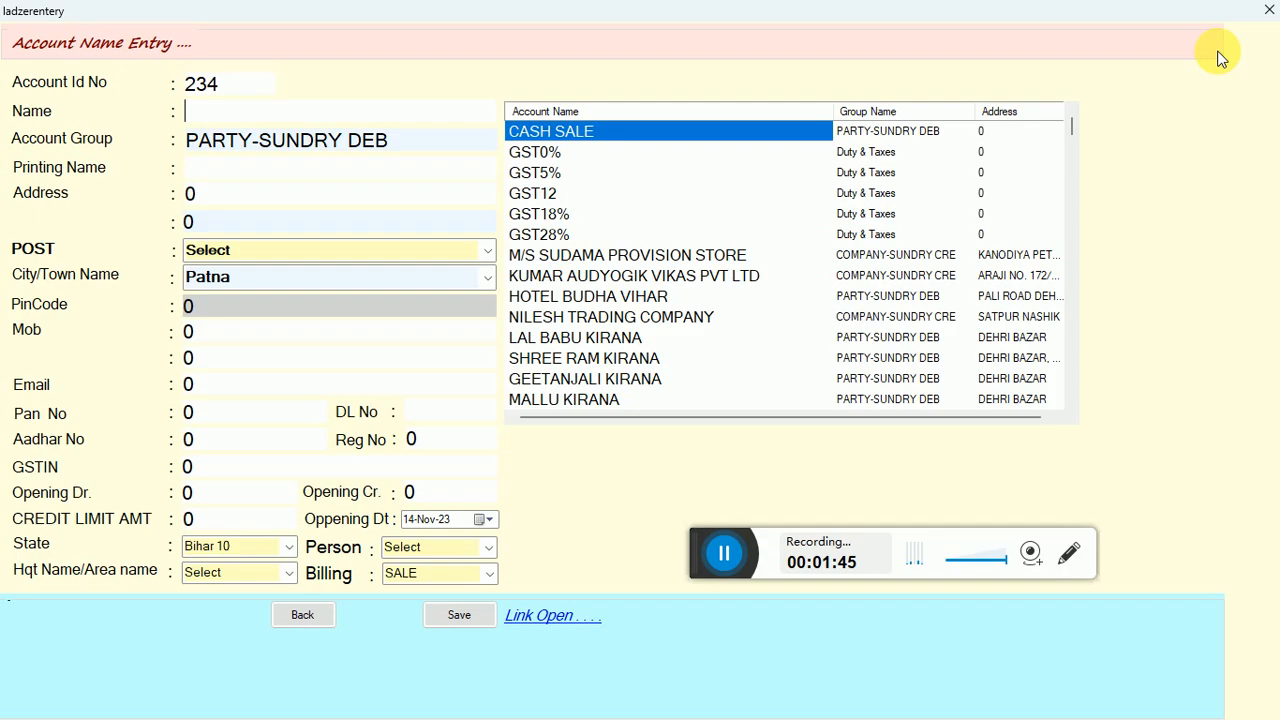
left_click(1268, 10)
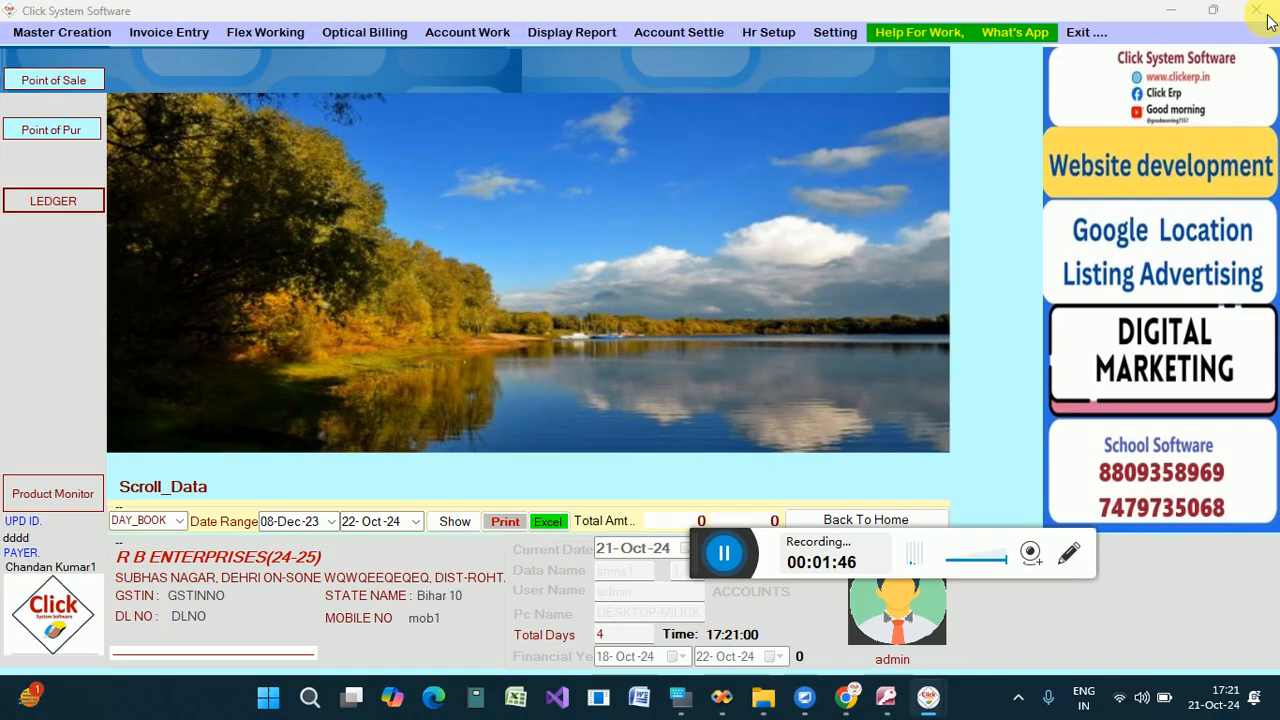
Find the RB ENTERPRISES account in the account update list by searching for RB and open it for editing.
left_click(62, 32)
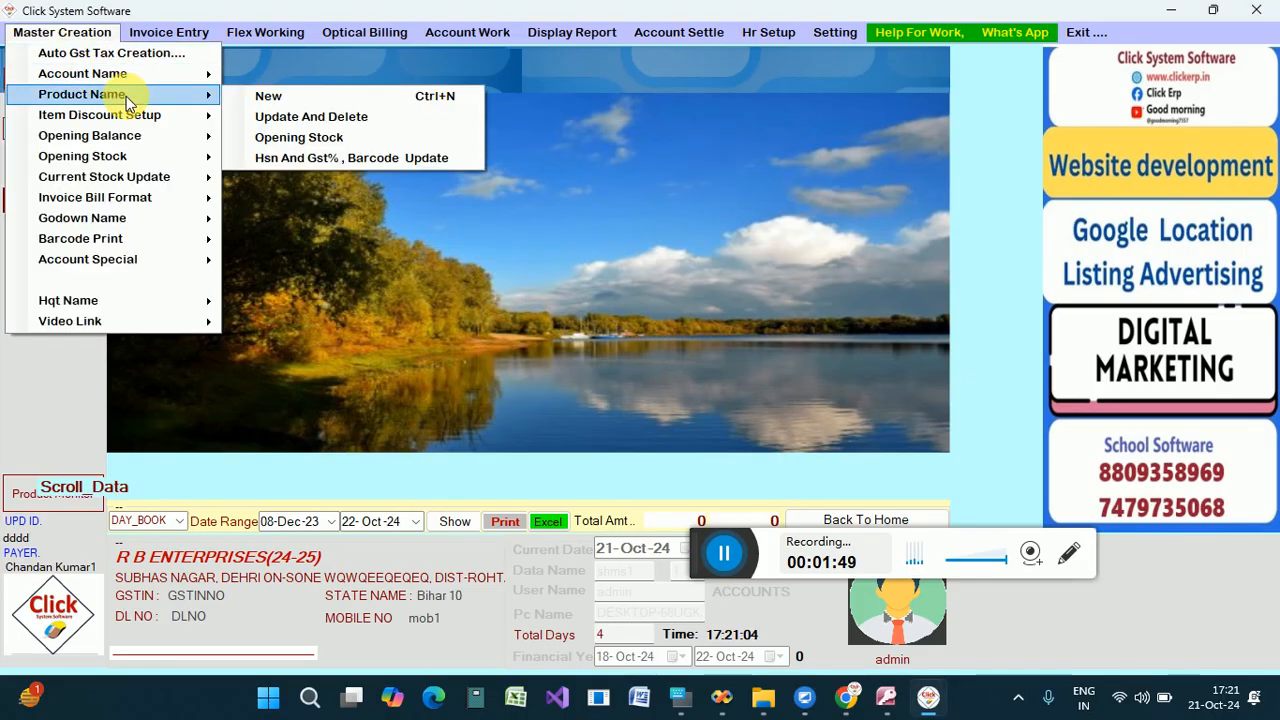
mouse_move(120, 74)
left_click(288, 96)
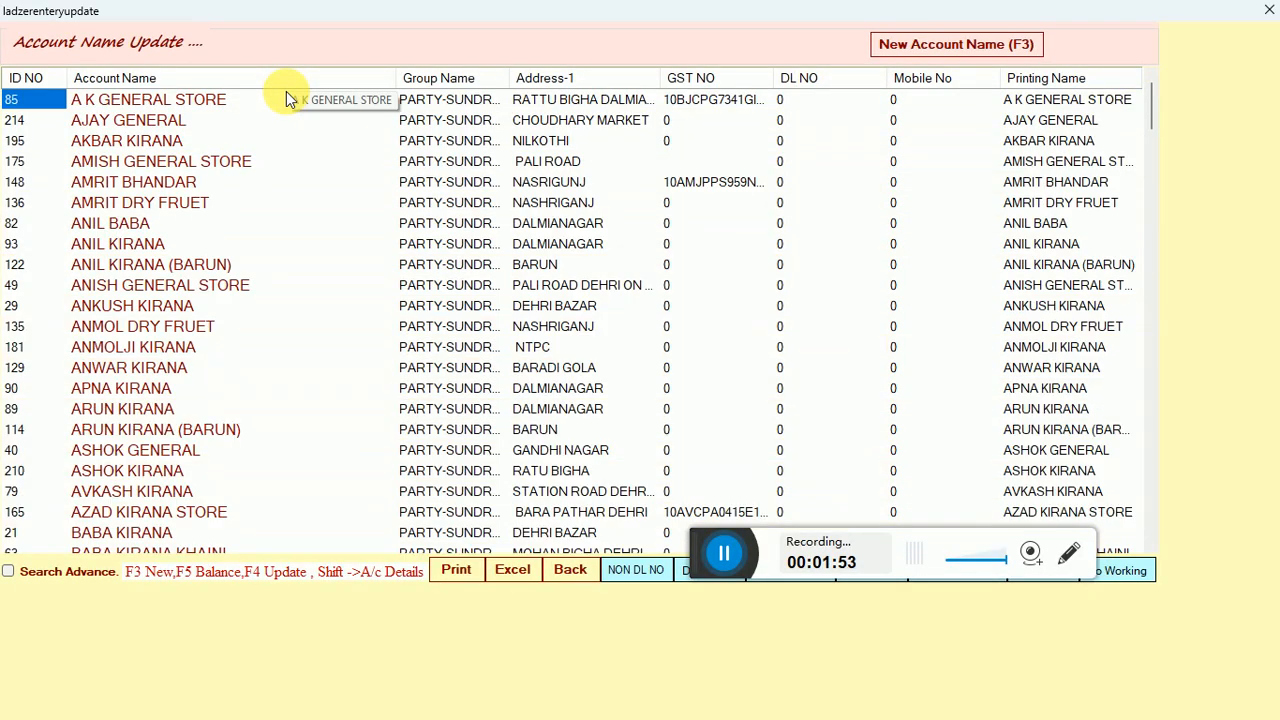
left_click(180, 101)
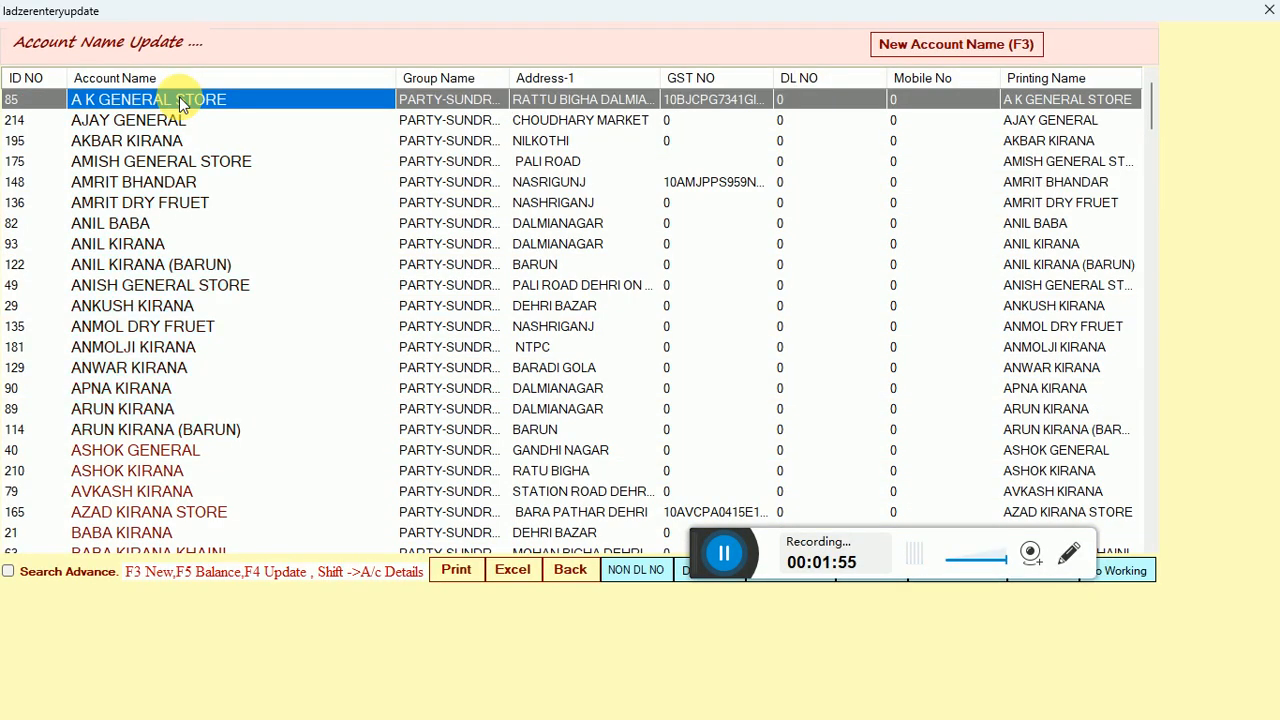
type("RB")
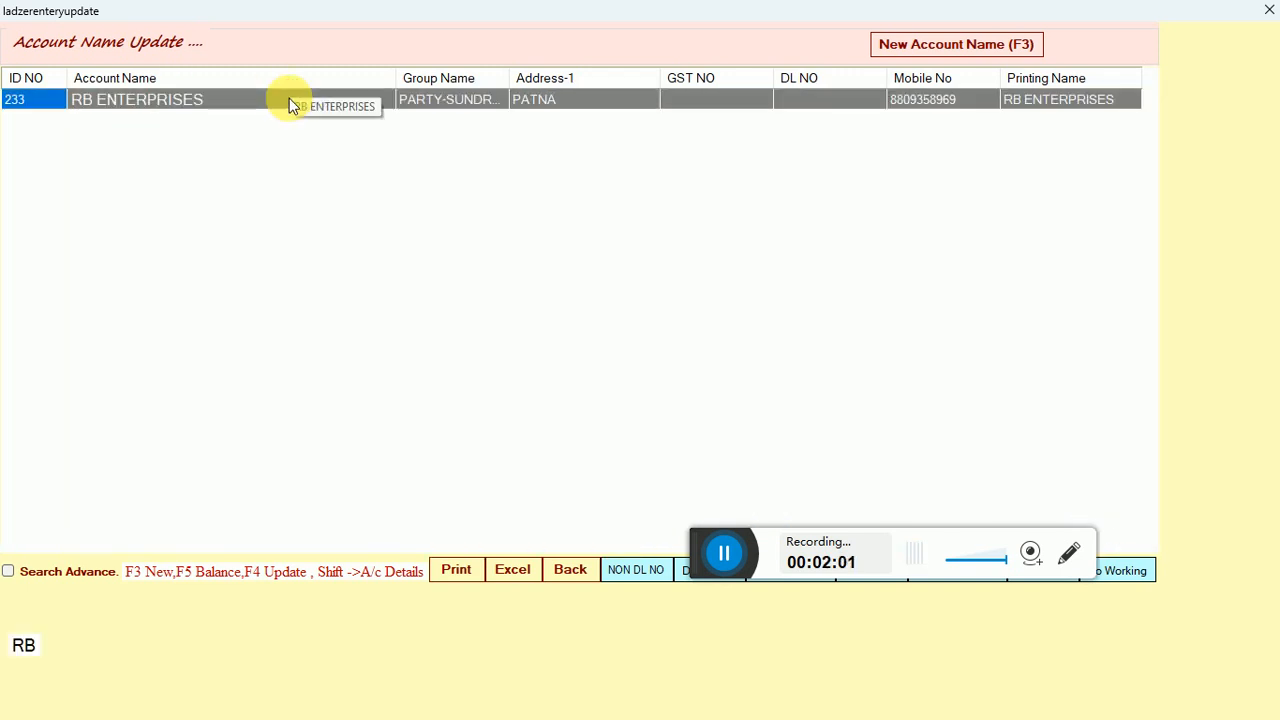
key("F4")
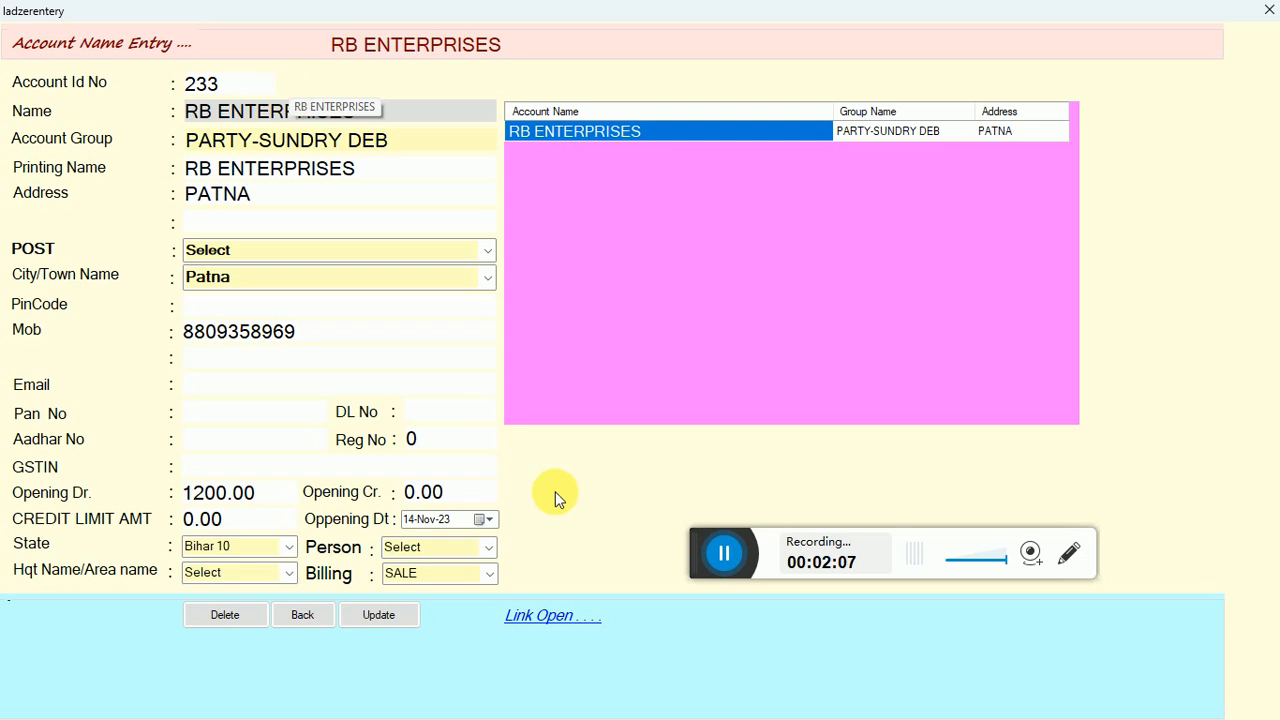
Update the RB ENTERPRISES account record and close the account forms to return to the home screen.
left_click(370, 616)
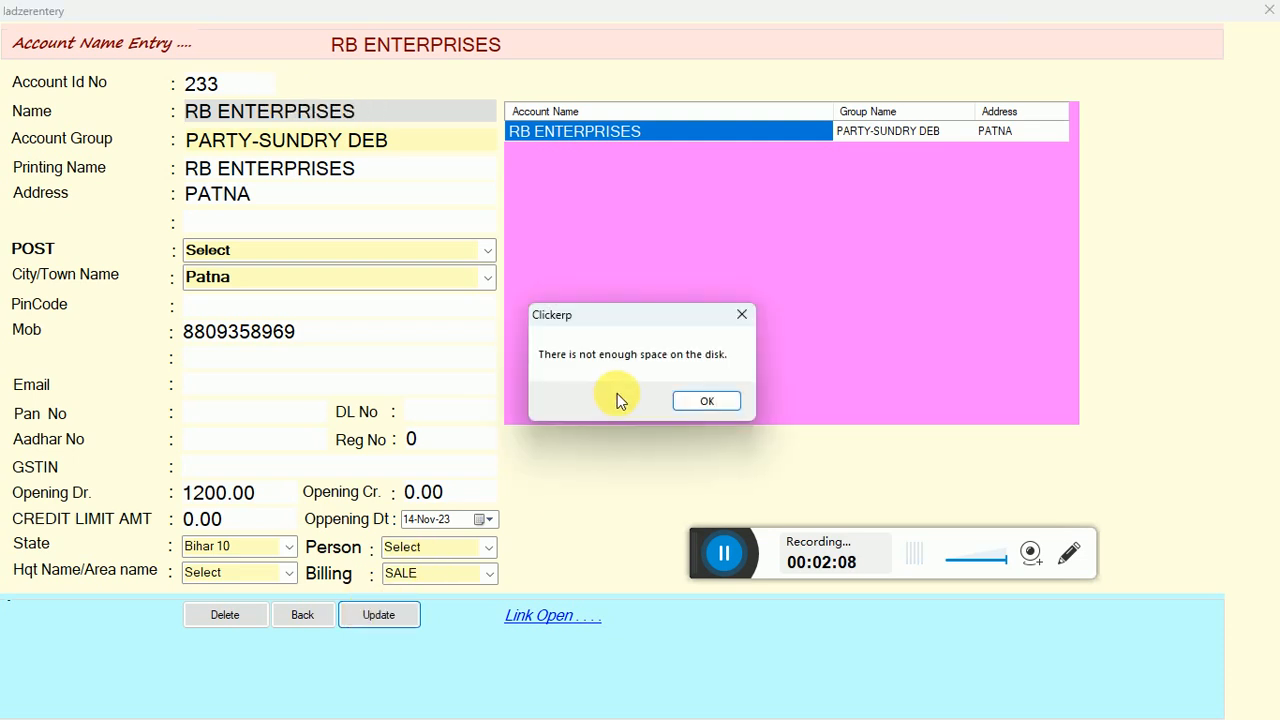
left_click(688, 399)
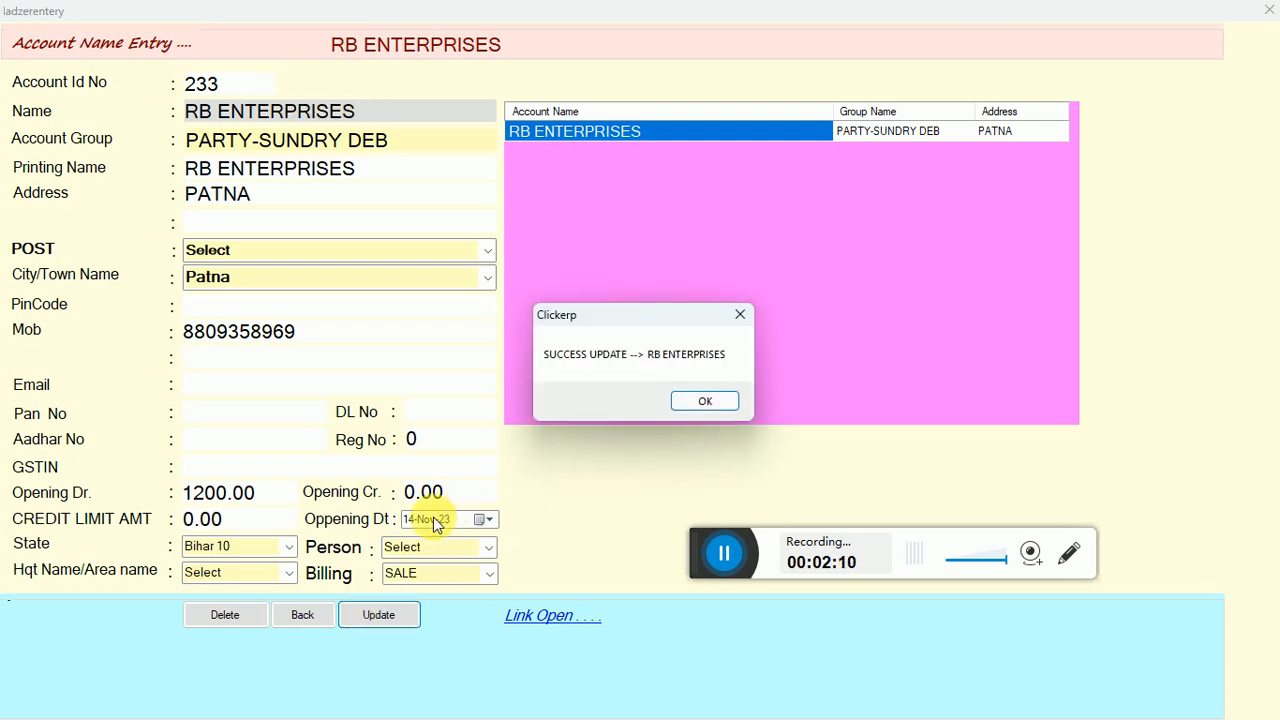
left_click(710, 399)
left_click(322, 614)
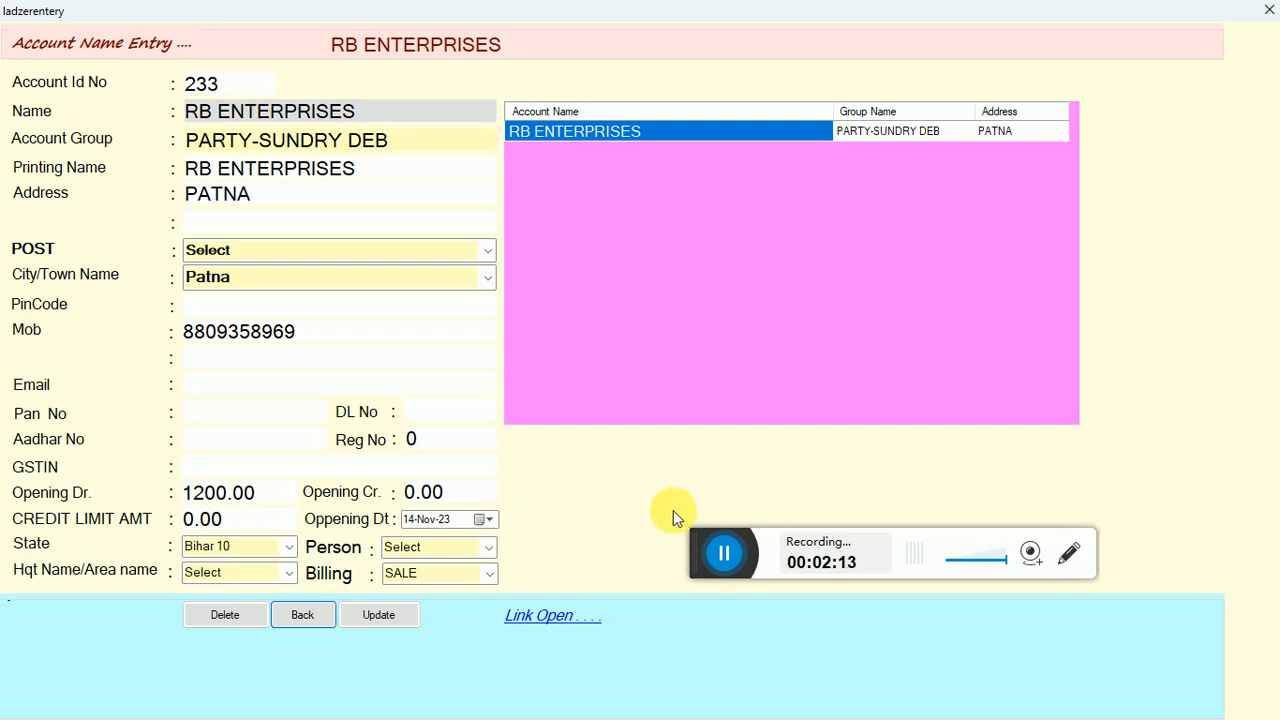
left_click(724, 553)
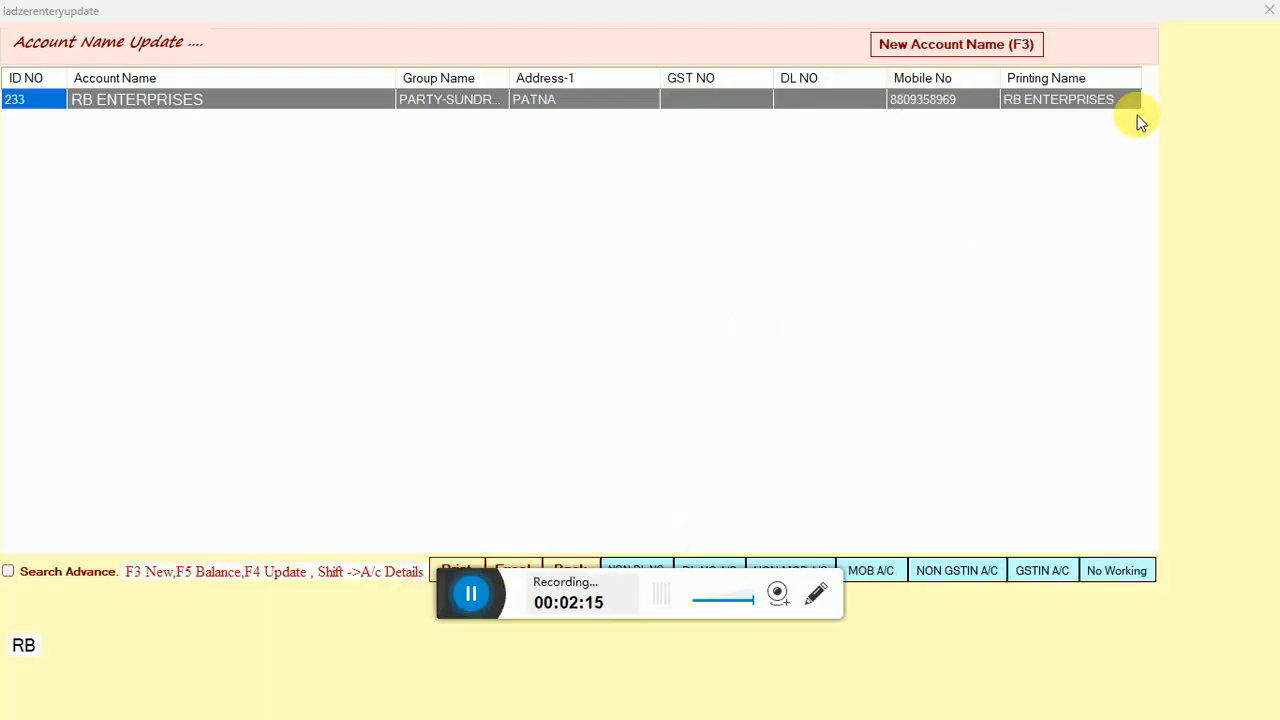
left_click(1275, 11)
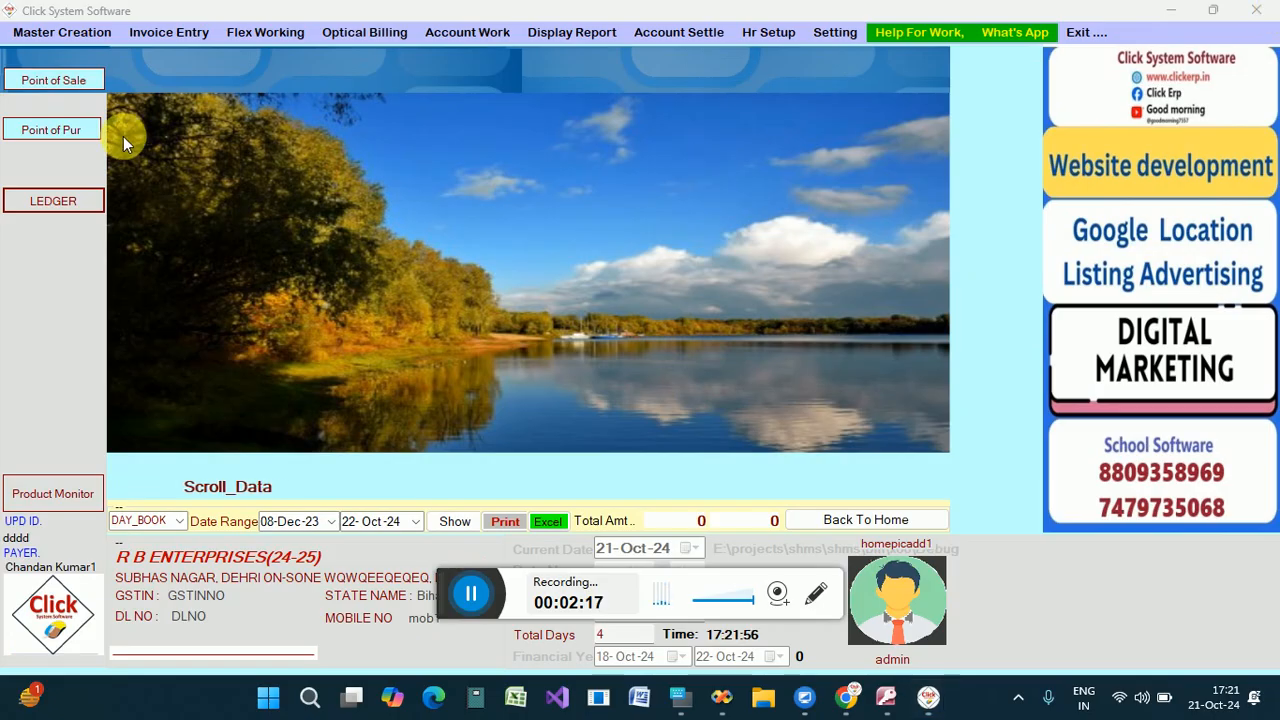
Start a point-of-sale bill for the RB ENTERPRISES account and accept its contact details up to the product entry.
left_click(90, 87)
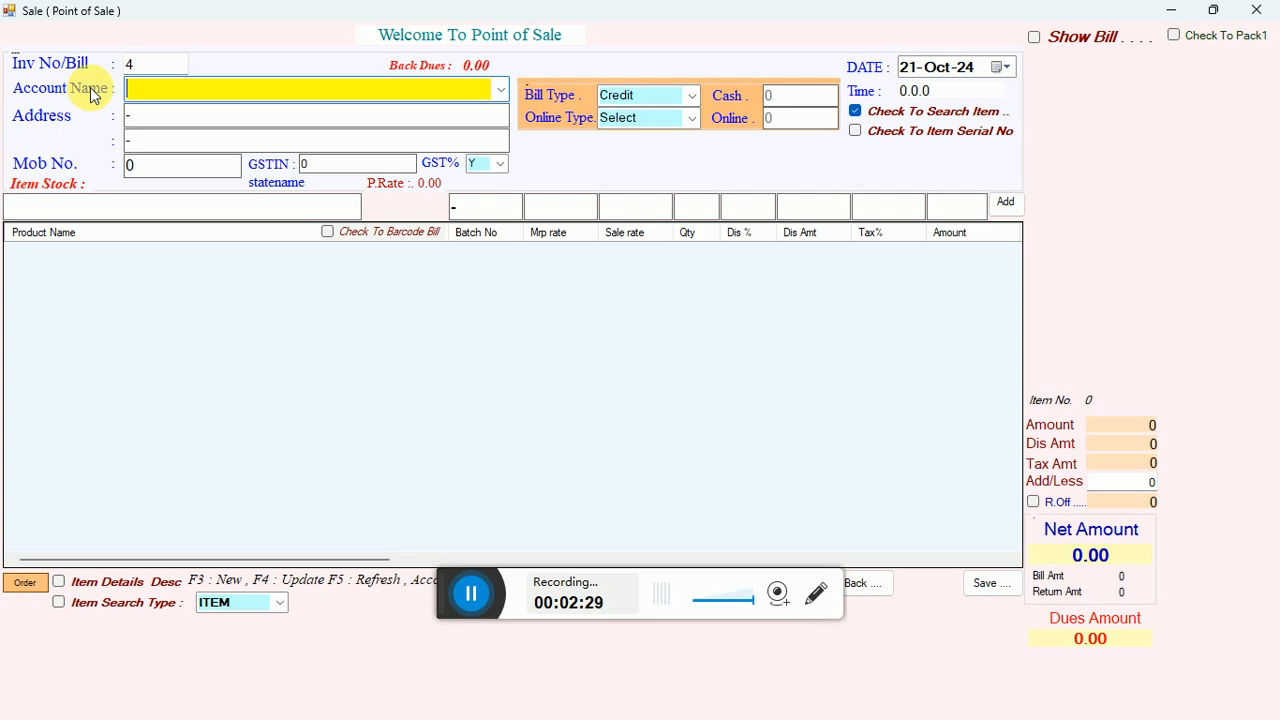
type("RB ENTERPRISES")
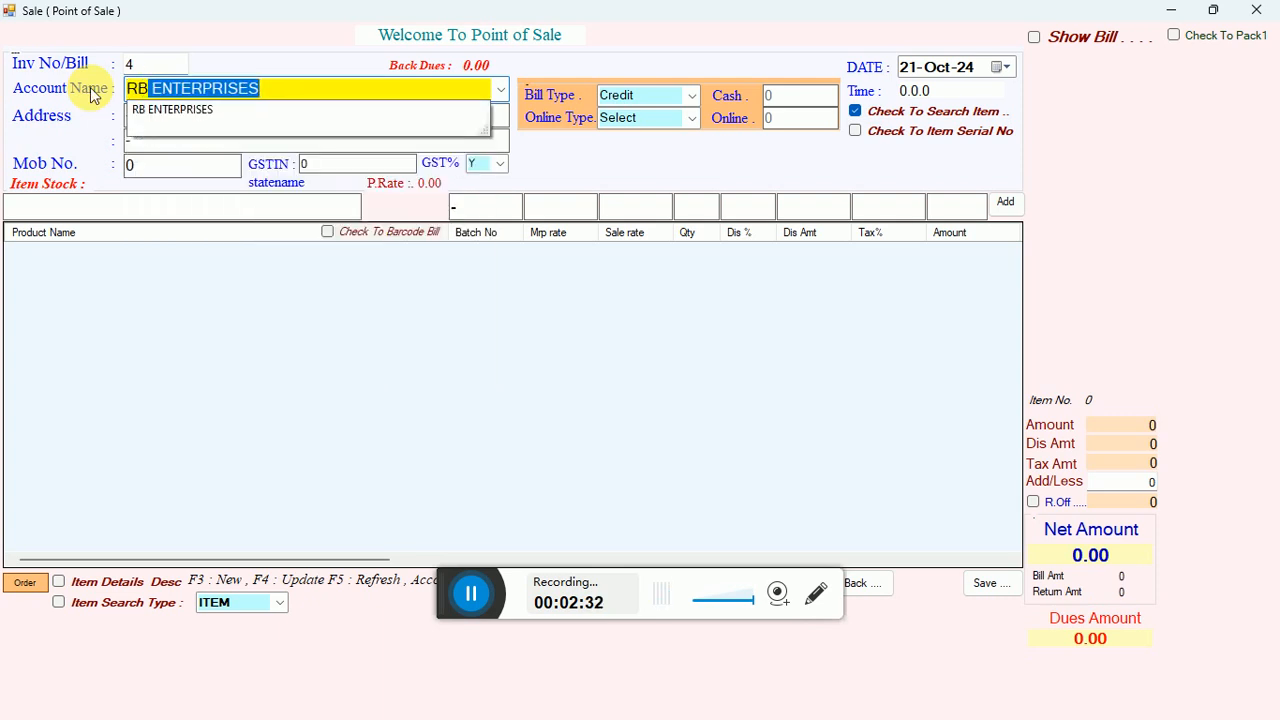
key("Down")
key("Return")
key("Return")
key("Return")
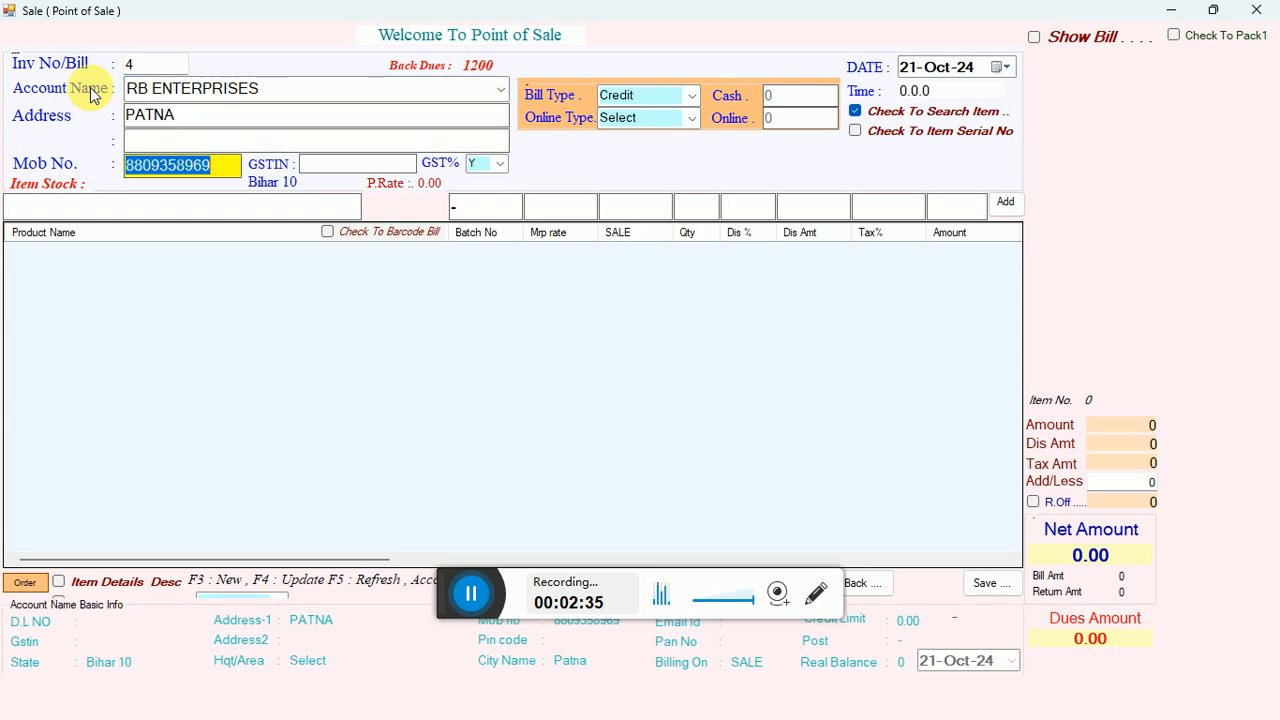
key("Return")
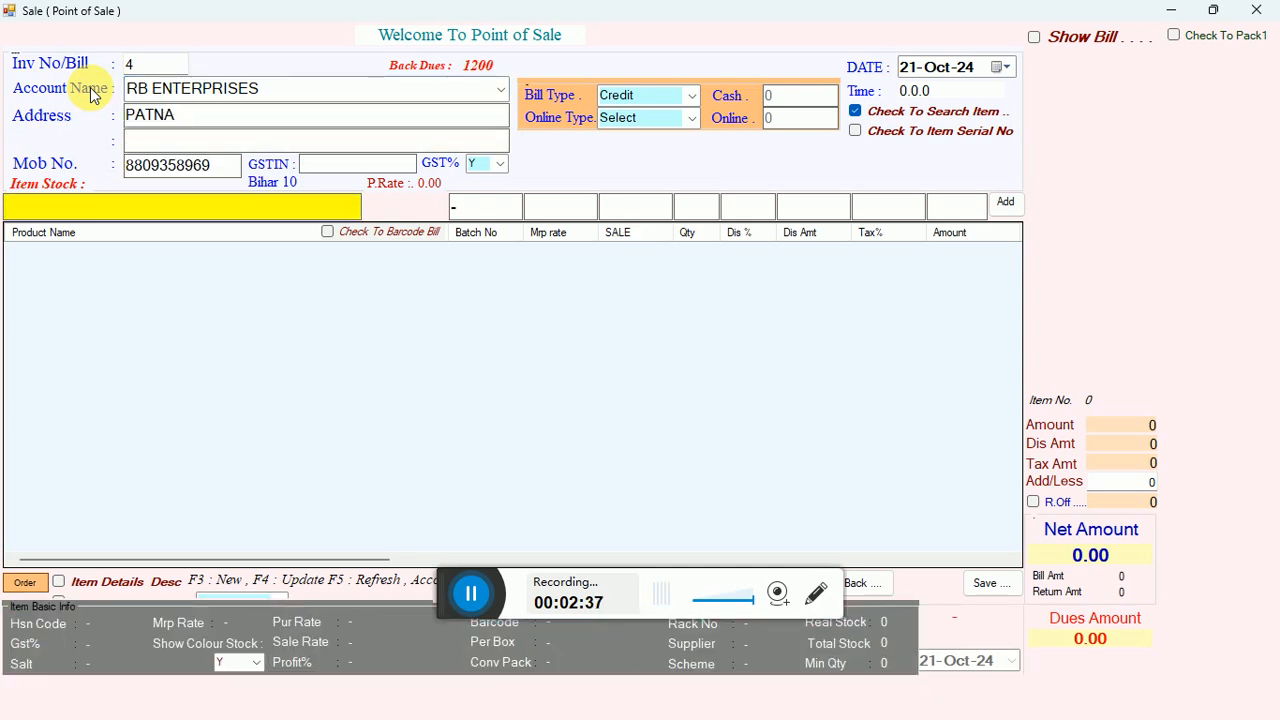
Choose the product MANGO PICKLE 1KG 1*12 from batch 17012024 and accept its sale rate.
type("M")
key("Down")
key("Up")
key("Return")
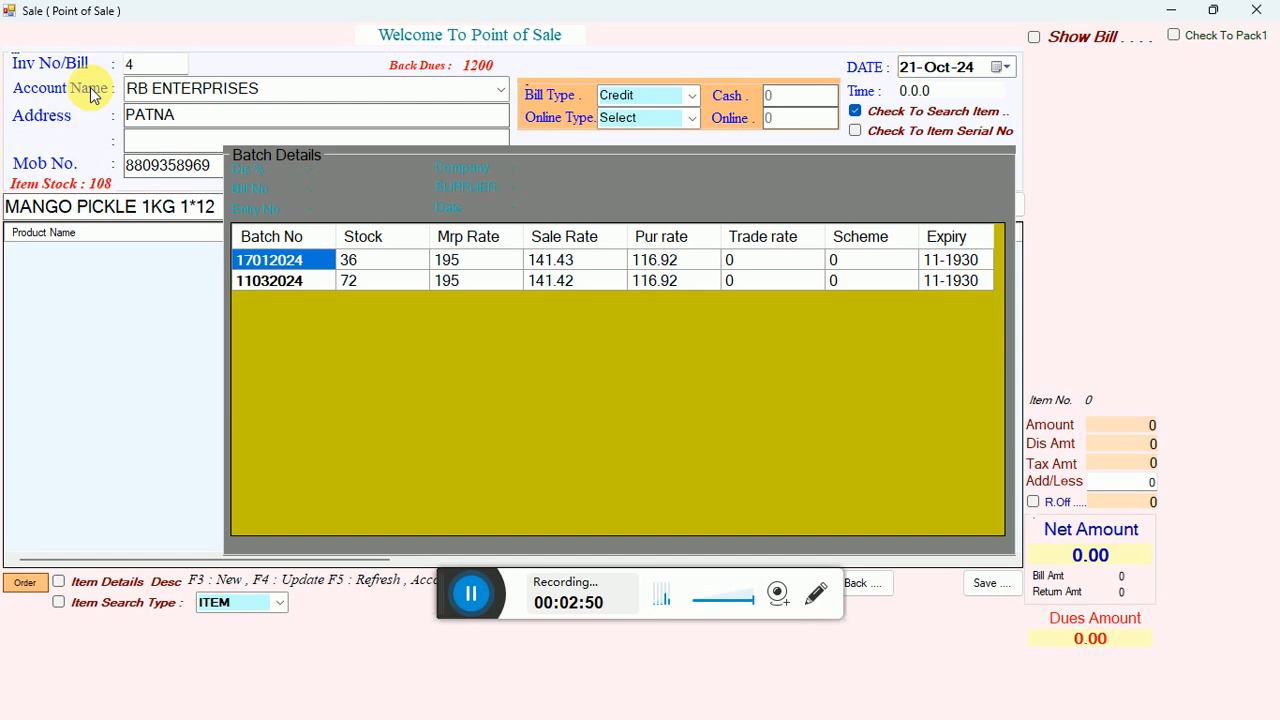
key("Down")
key("Up")
key("Down")
key("Return")
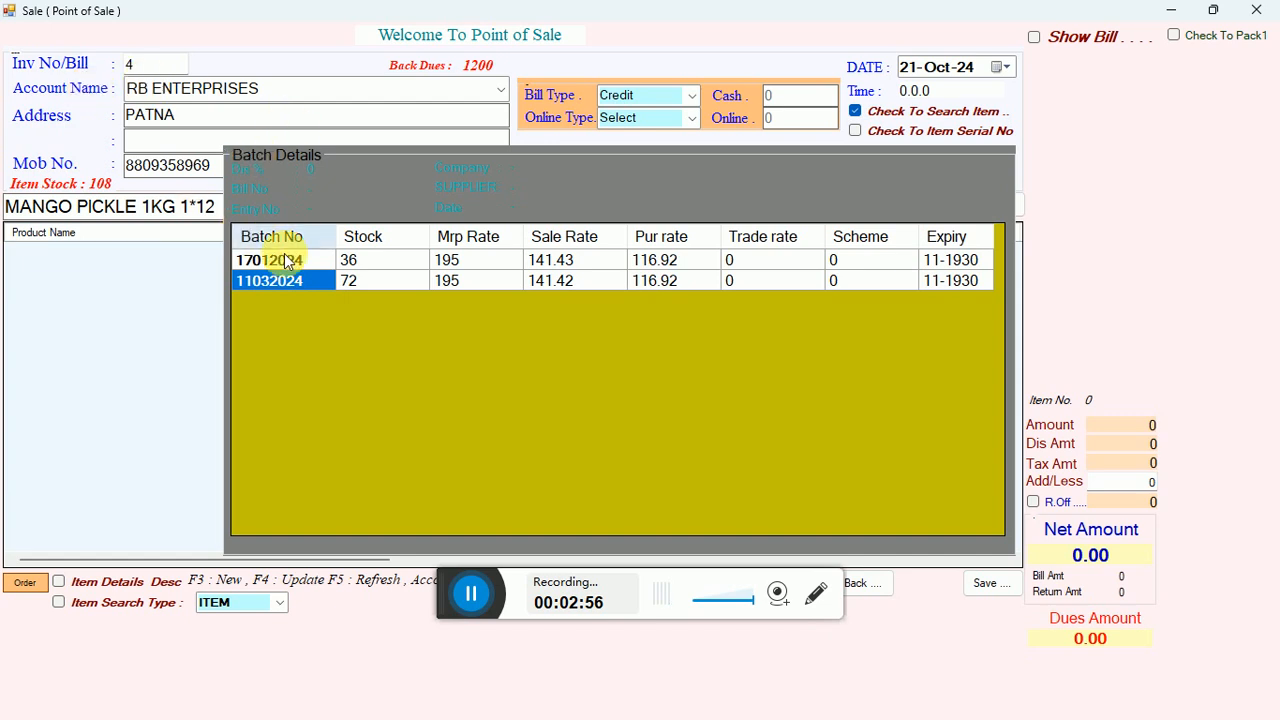
left_click(355, 262)
double_click(354, 260)
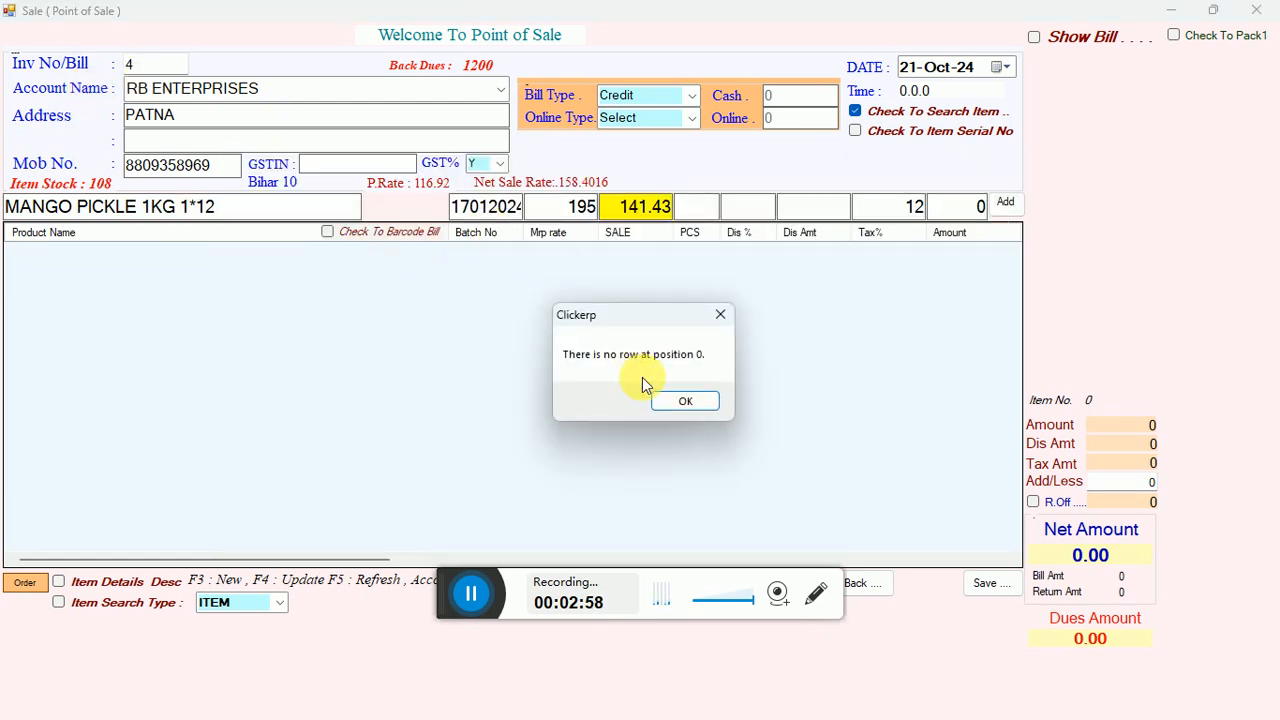
left_click(687, 404)
key("Return")
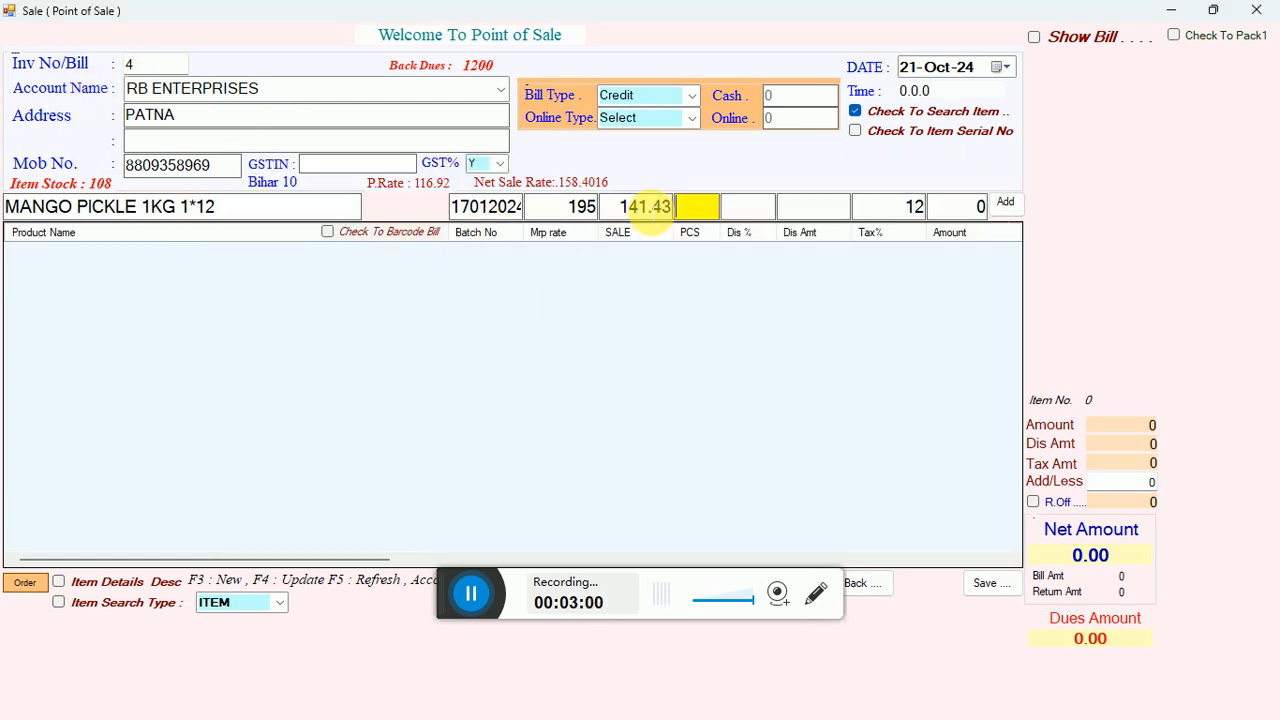
Set the product's quantity to 1 piece and add the line to the bill.
type("1")
key("Return")
key("Return")
key("Return")
key("Return")
key("Return")
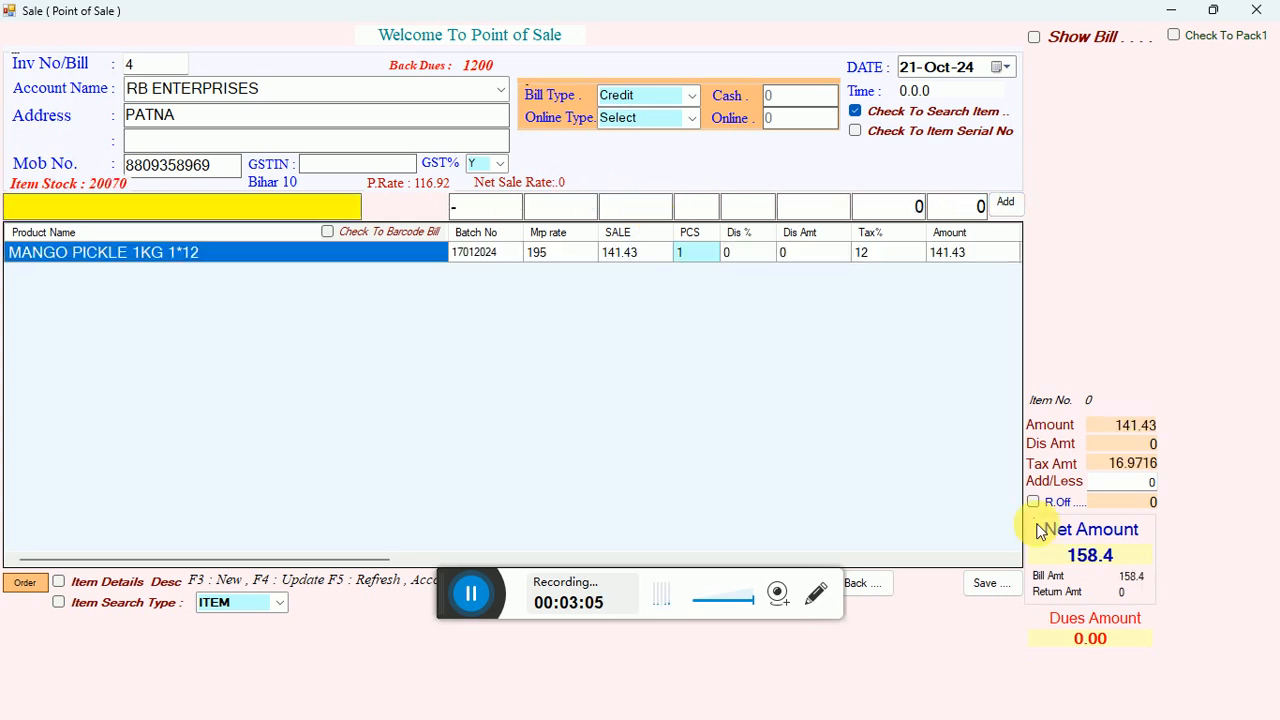
double_click(1100, 556)
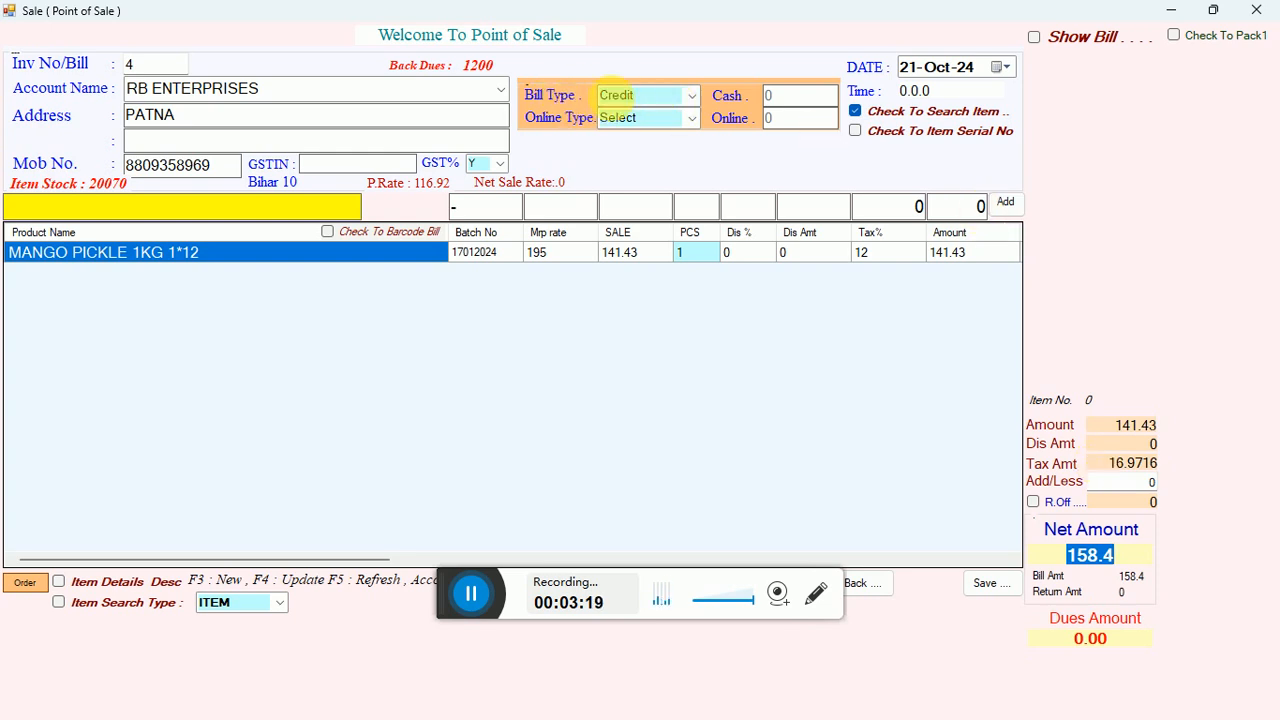
Try the Cash bill type on the bill and switch back to Credit.
left_click(689, 94)
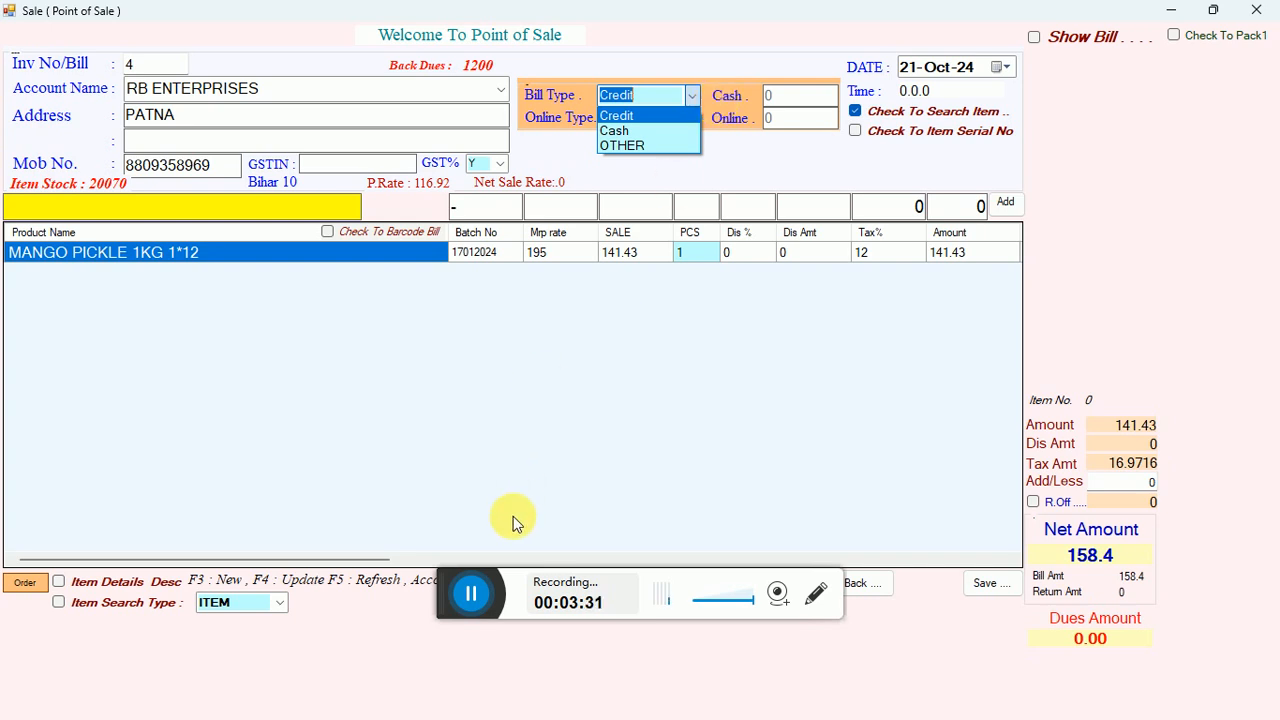
left_click(470, 594)
left_click(409, 581)
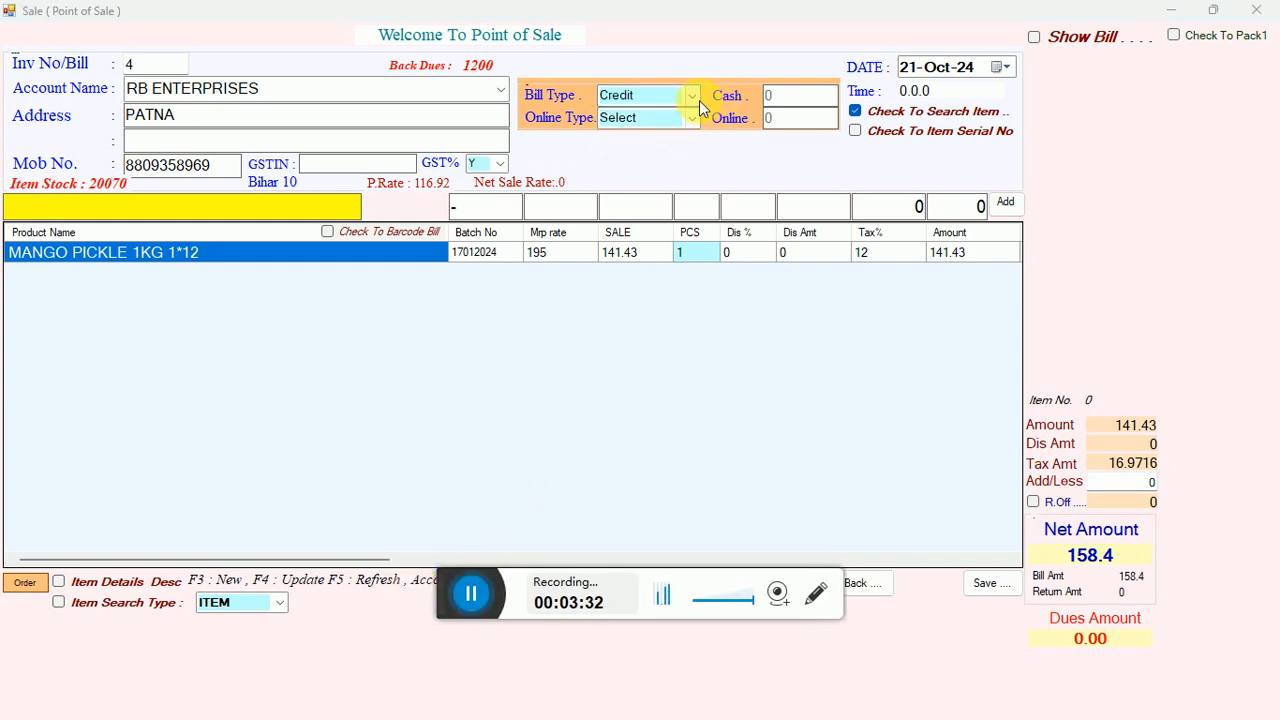
left_click(697, 100)
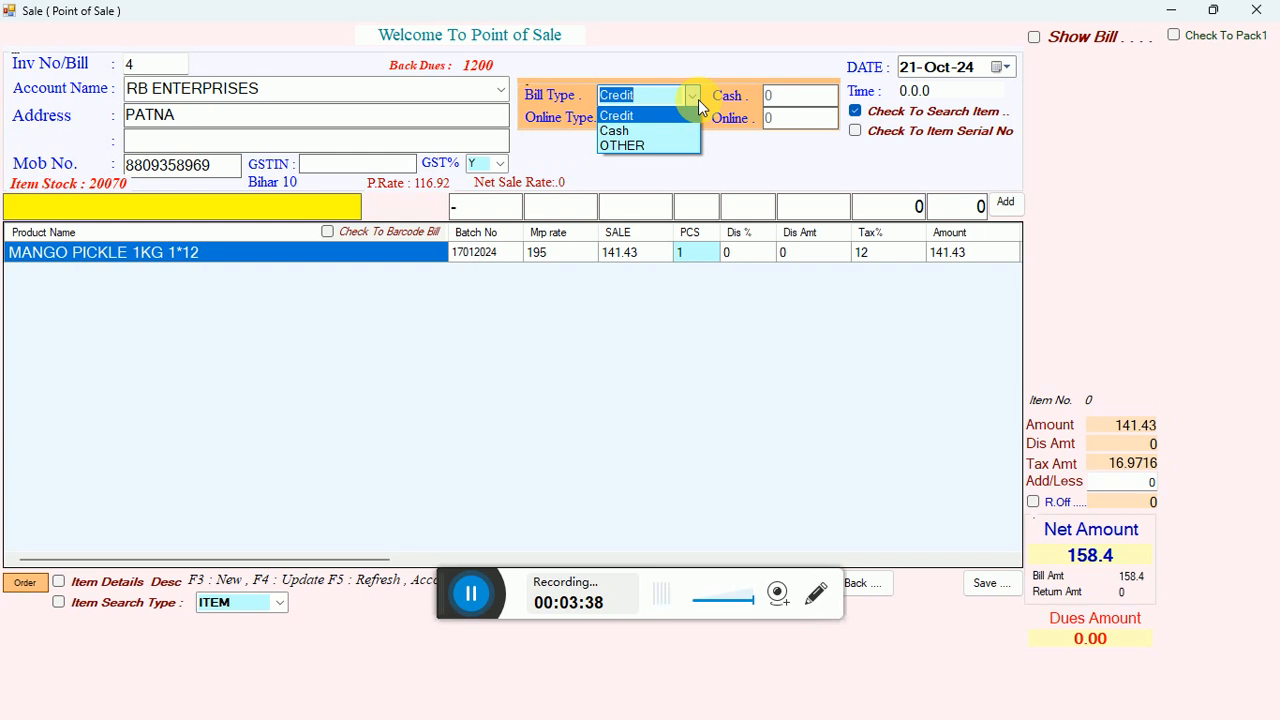
left_click(698, 99)
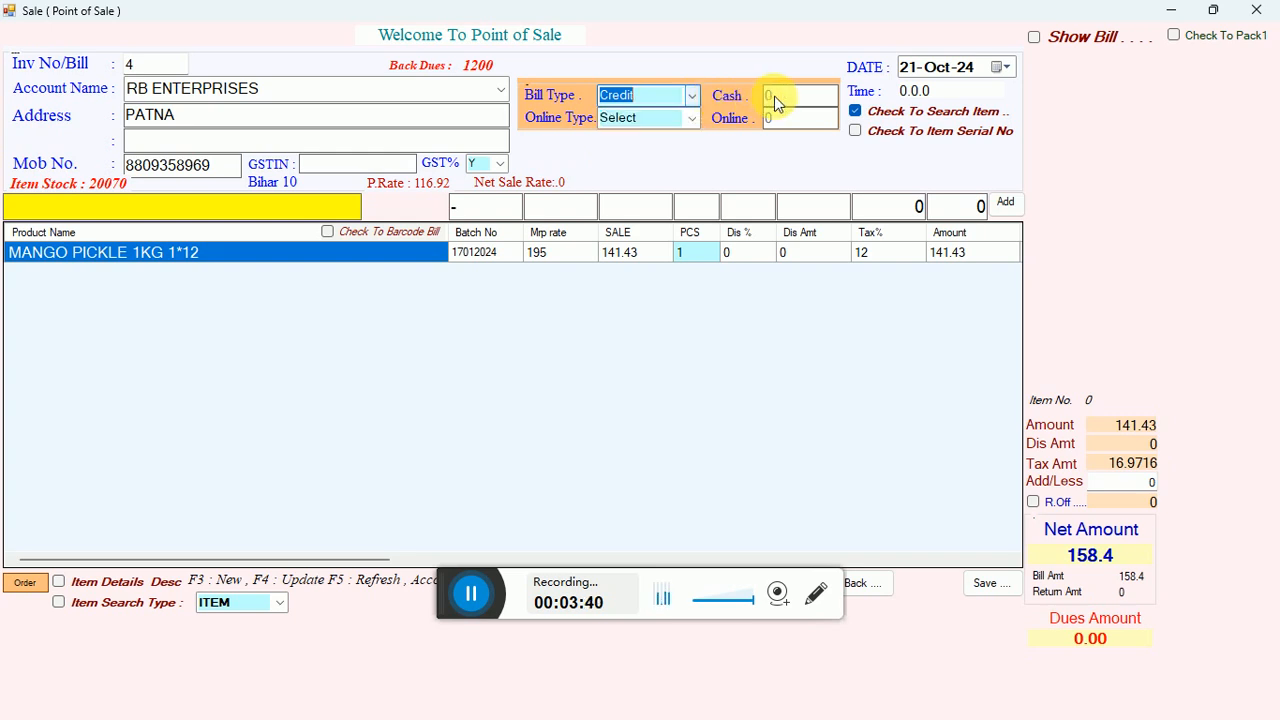
left_click(697, 97)
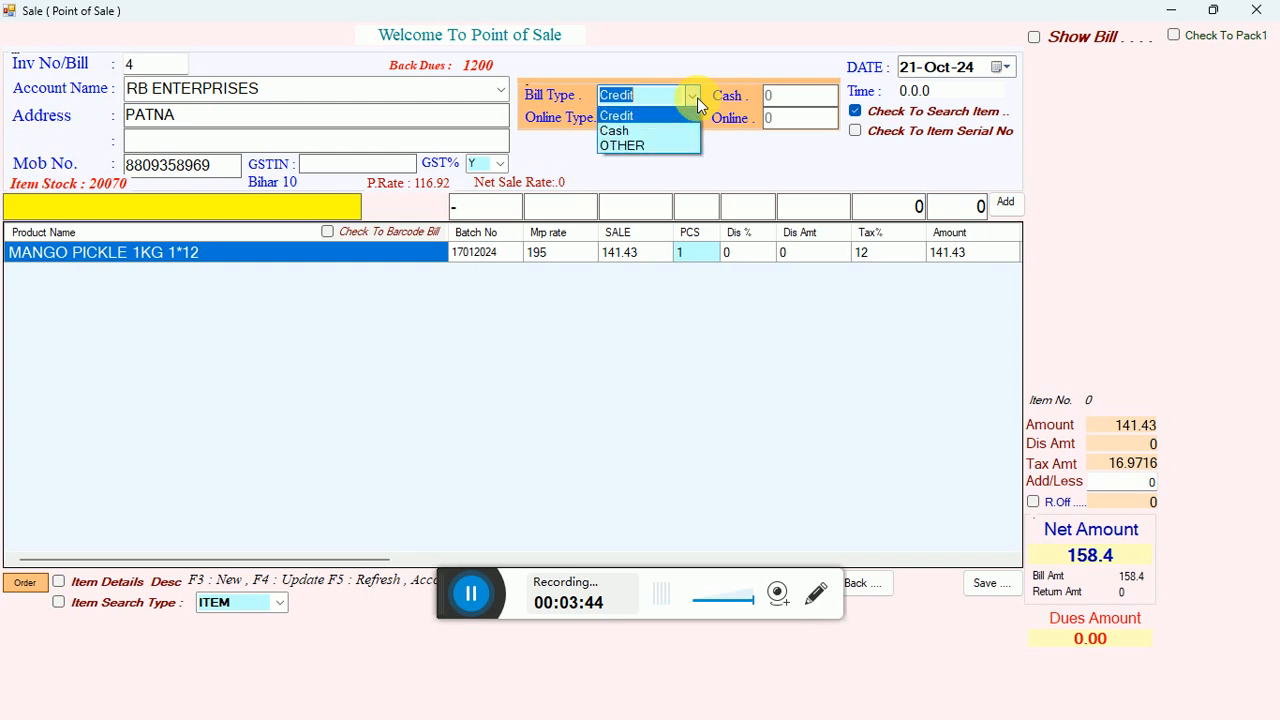
left_click(648, 131)
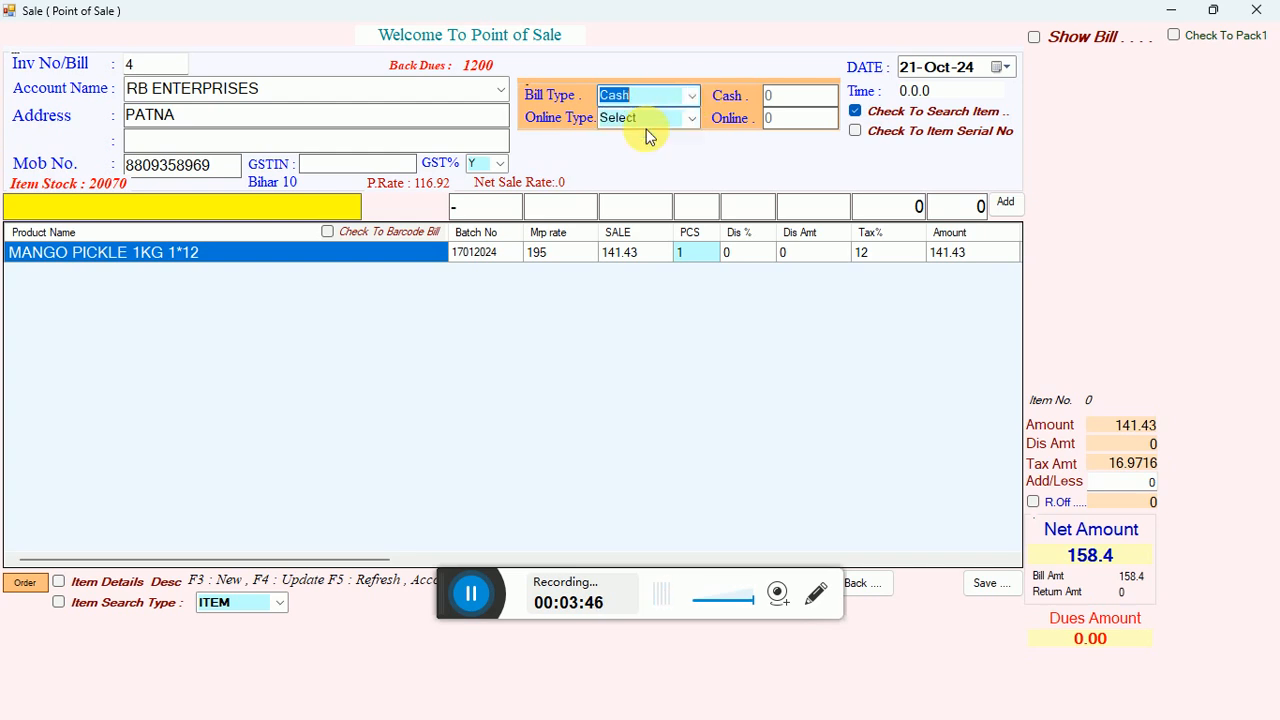
left_click(694, 96)
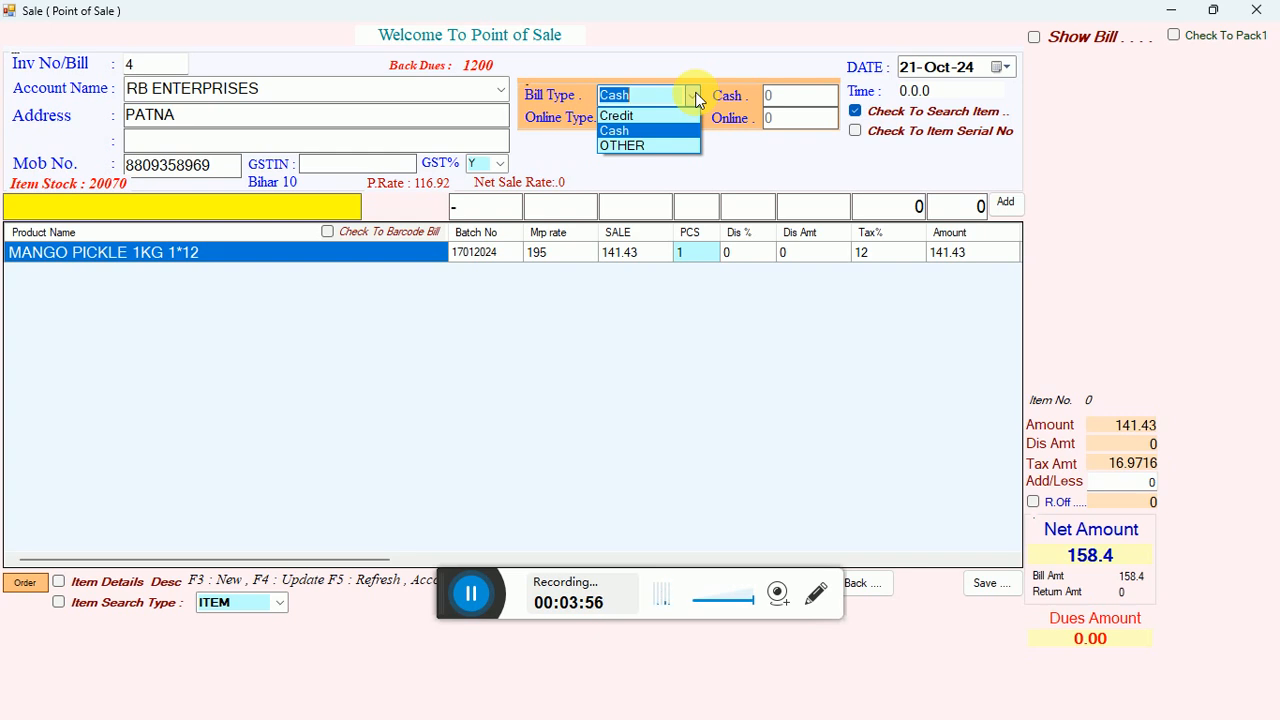
left_click(645, 129)
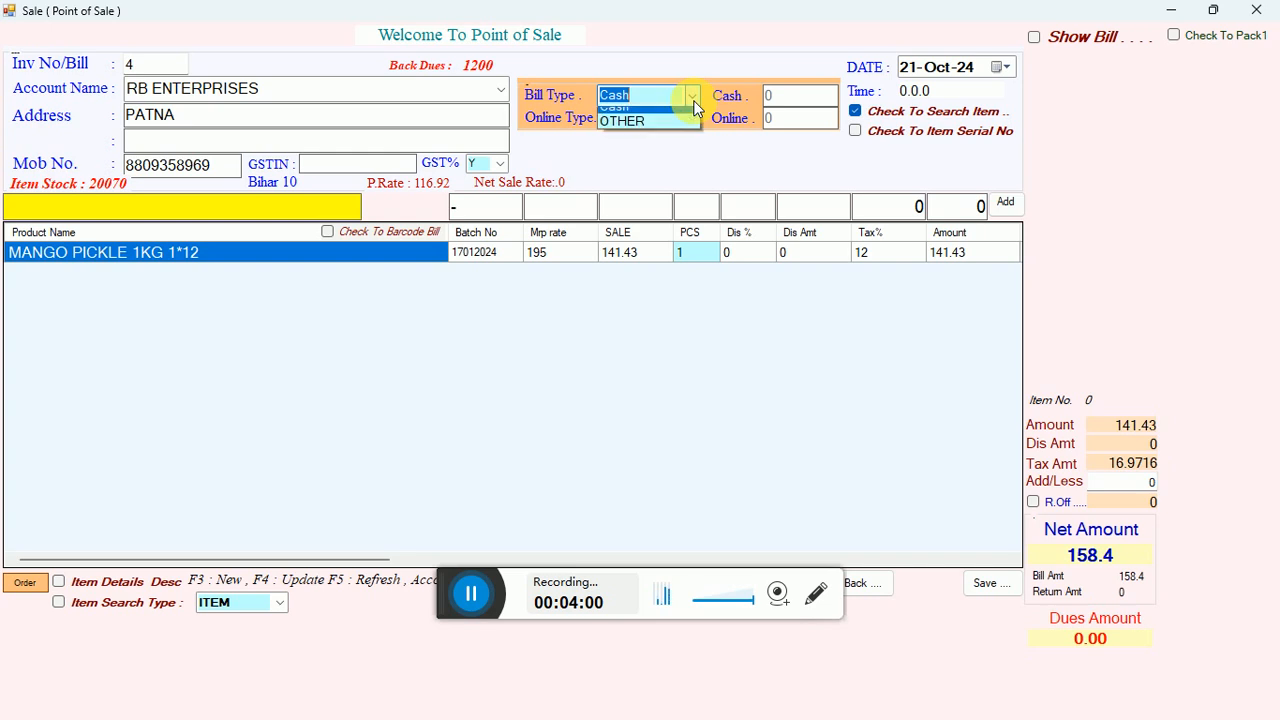
left_click(689, 97)
left_click(656, 125)
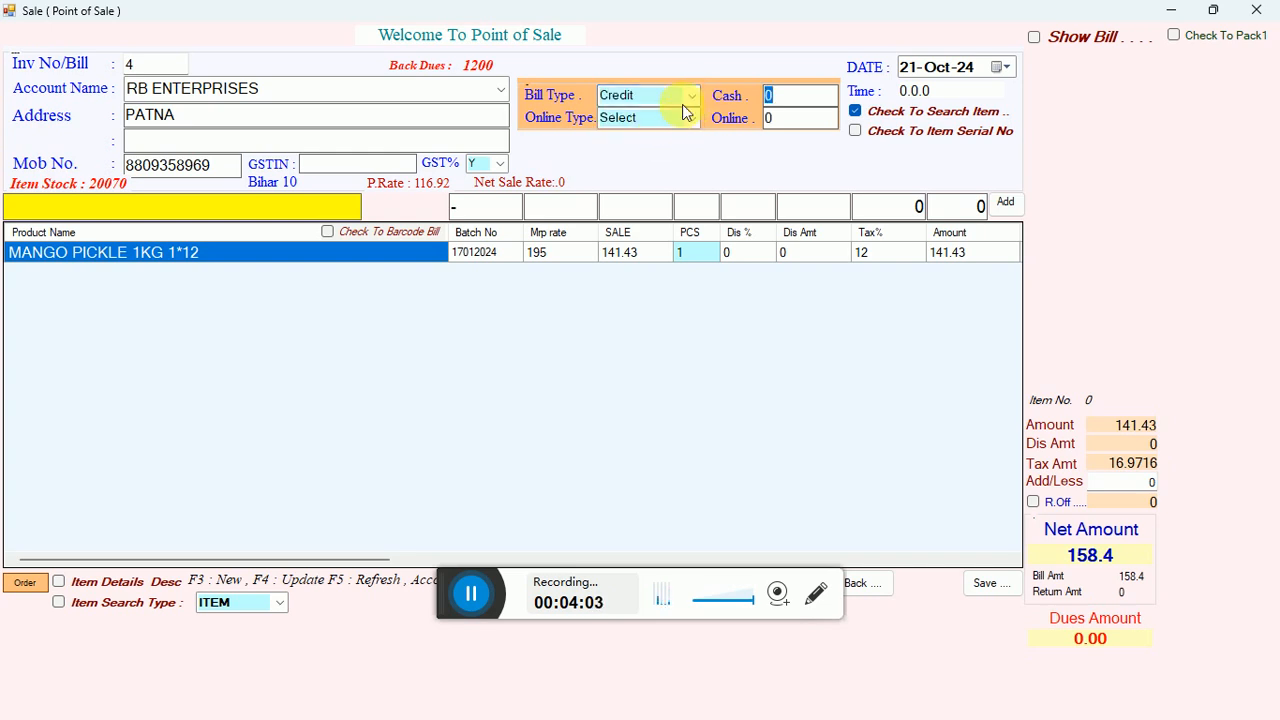
Change the bill type to OTHER and enter a cash payment of 50.
left_click(690, 100)
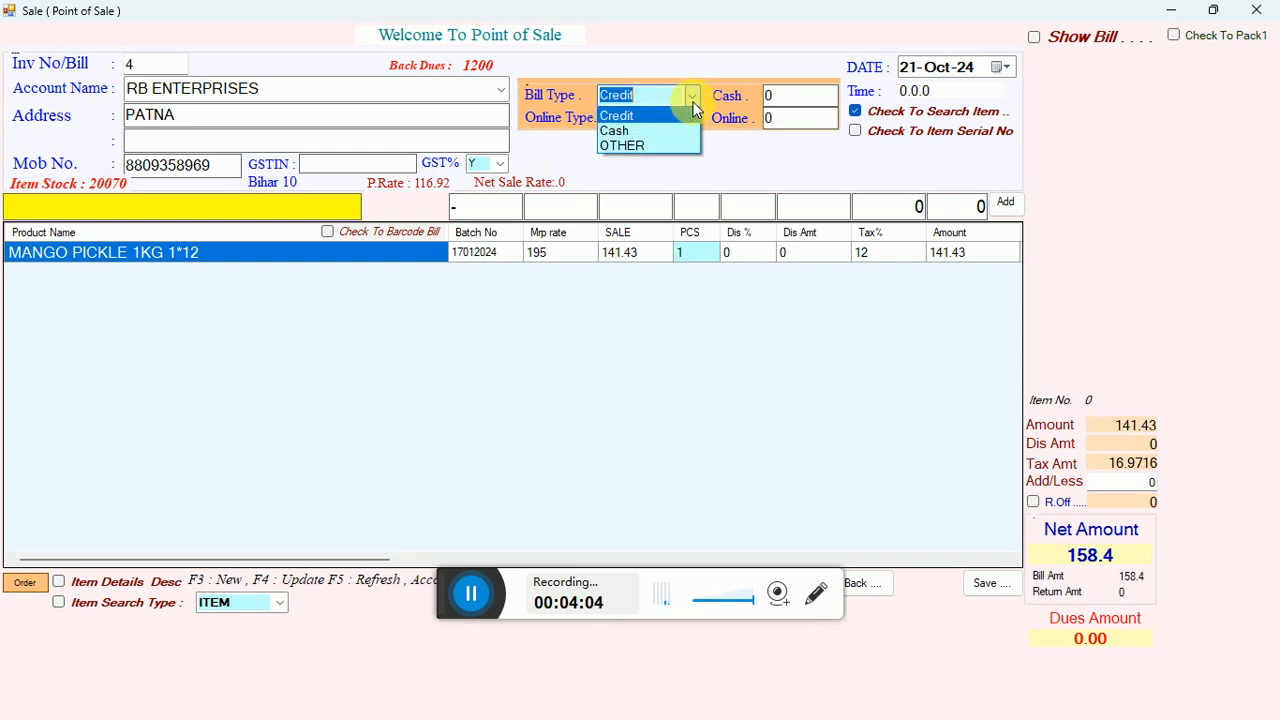
left_click(633, 148)
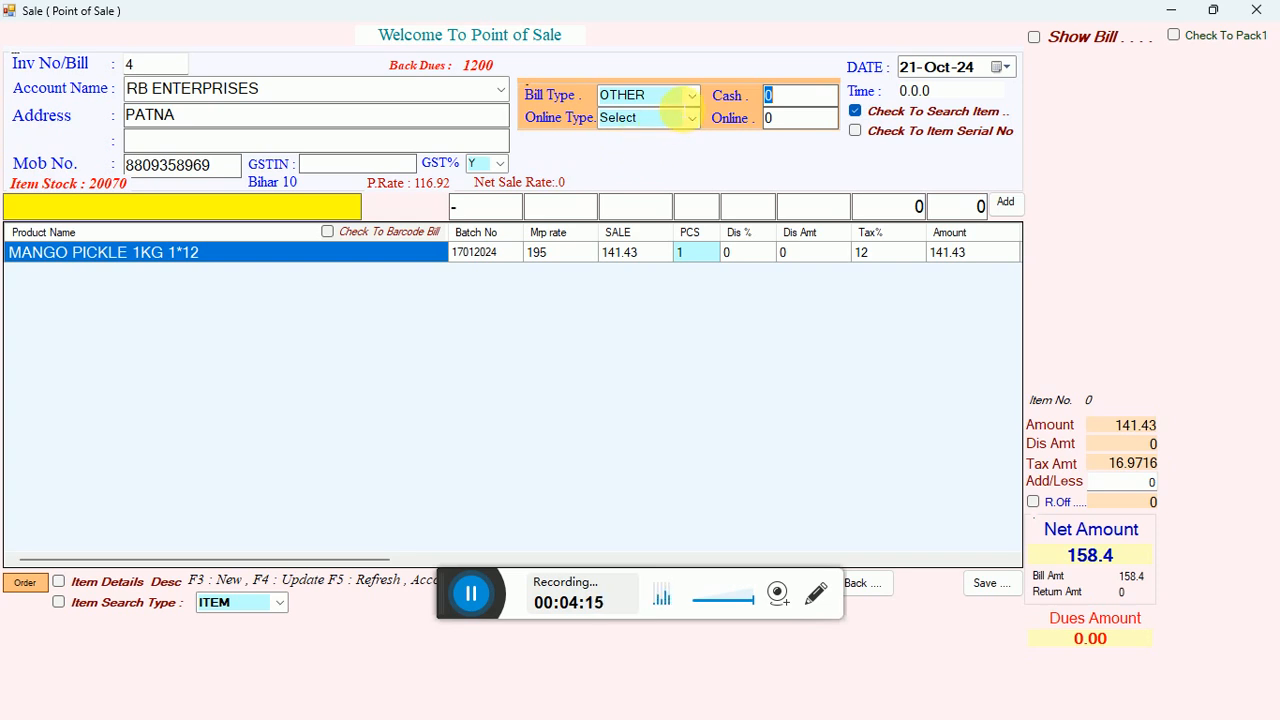
left_click(686, 100)
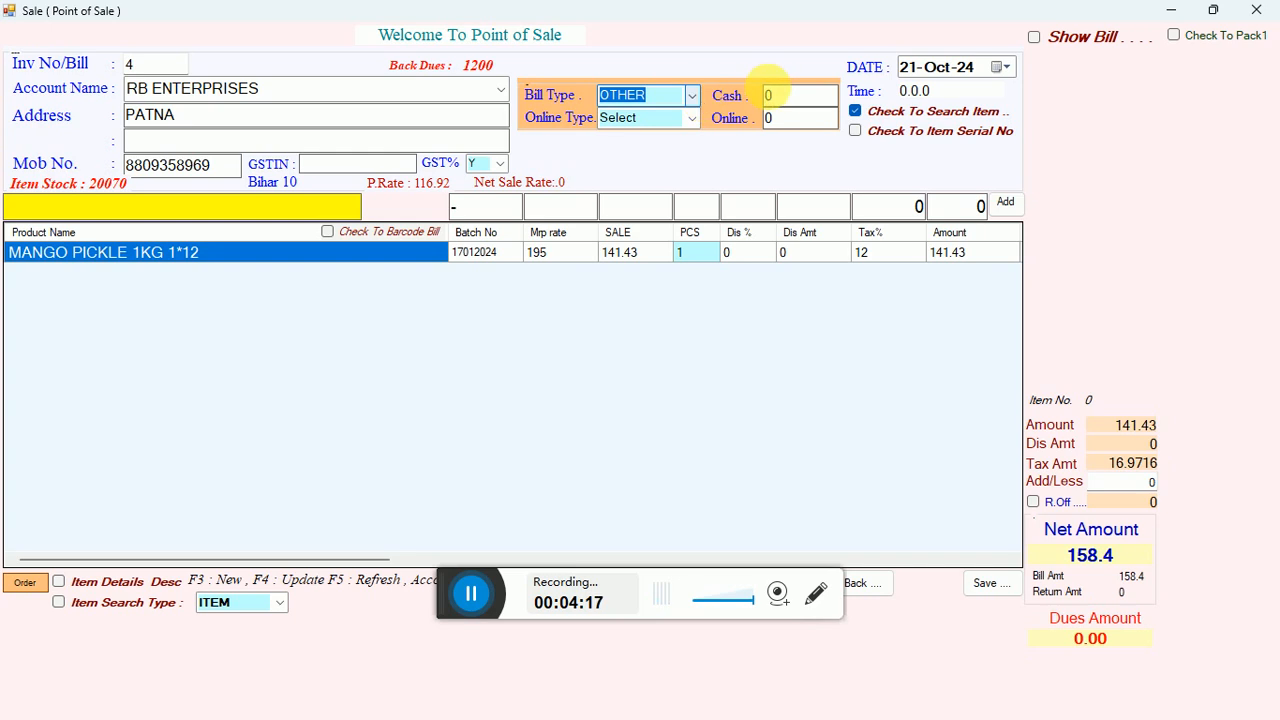
left_click(786, 97)
key("BackSpace")
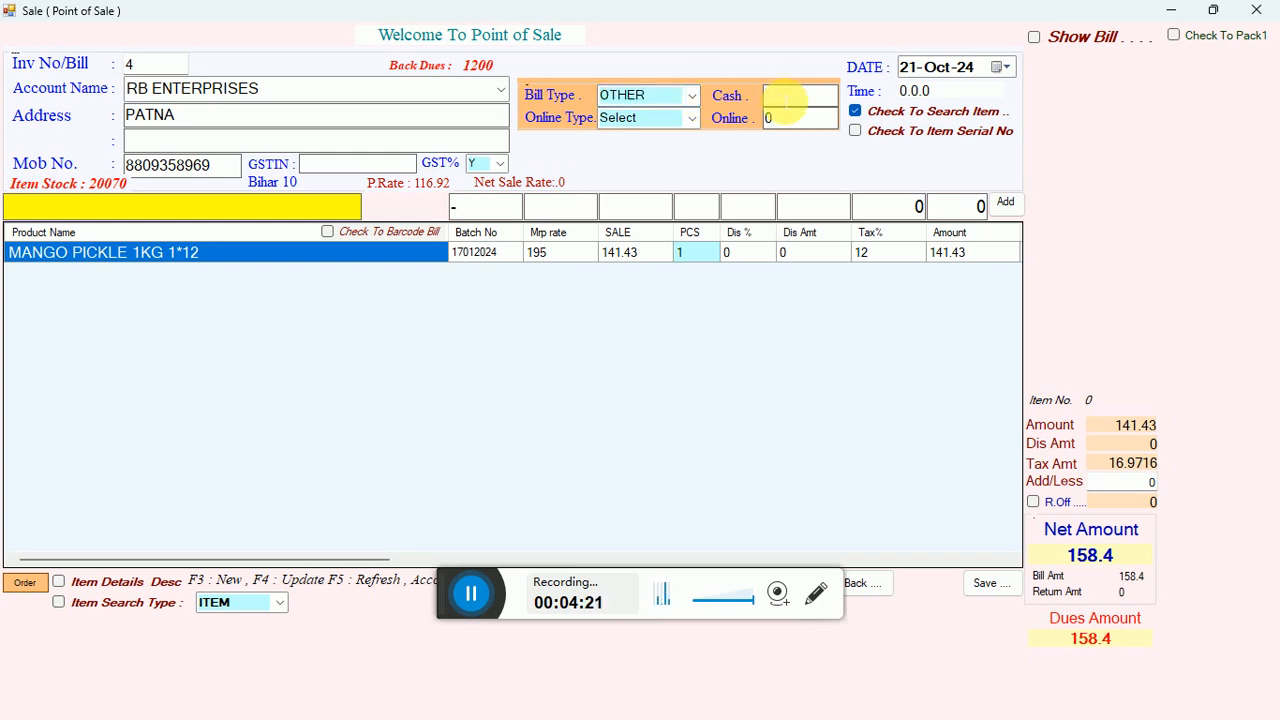
type("50")
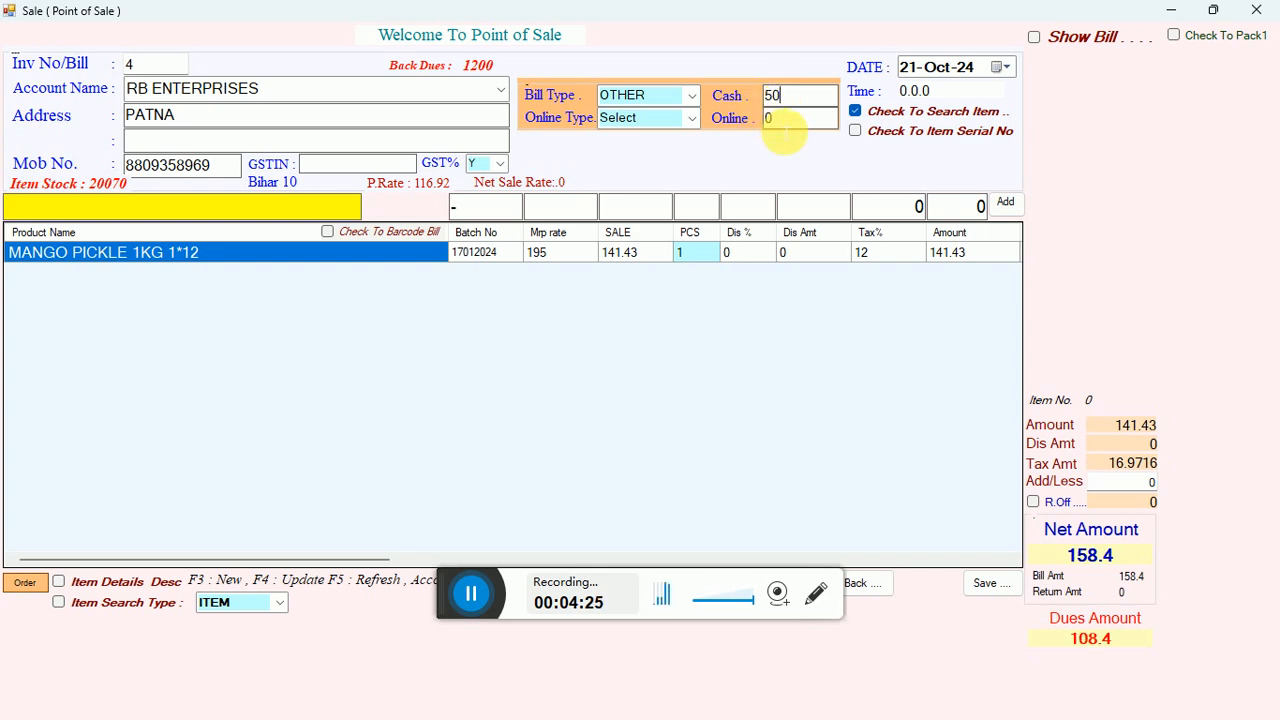
Enter an online payment of 50 with Phonepe as the online type.
key("BackSpace")
type("50")
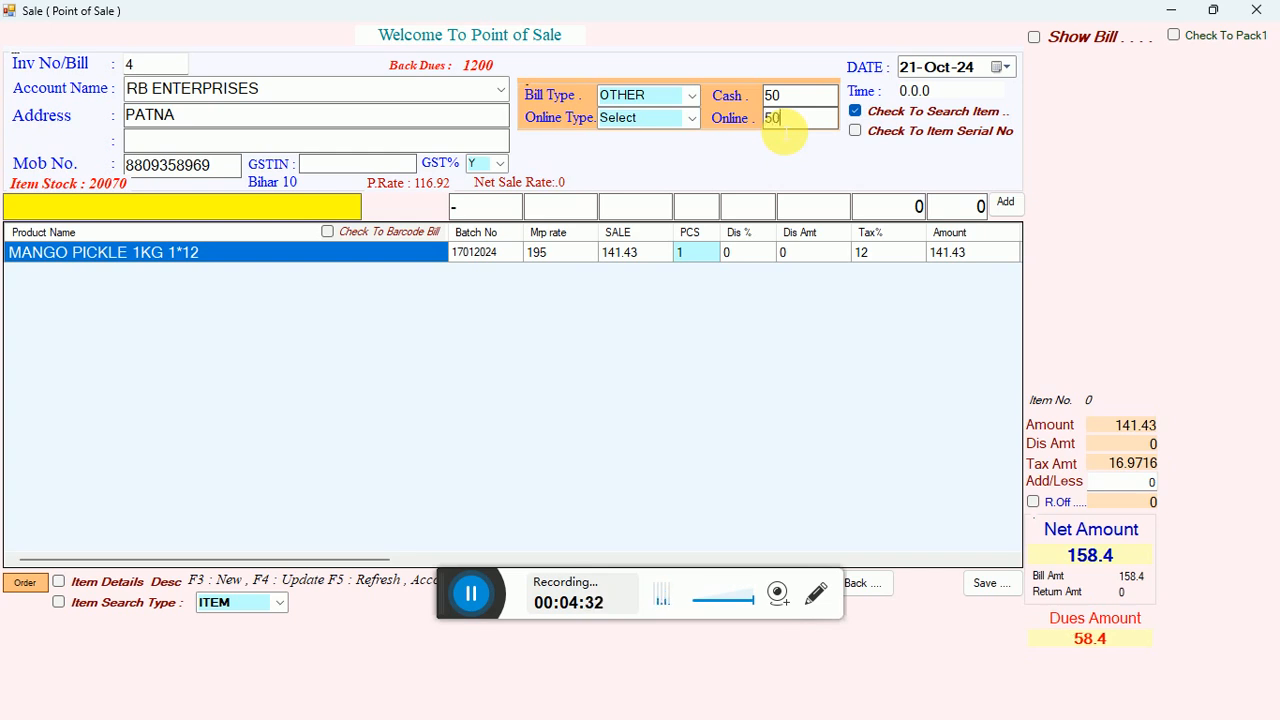
left_click(694, 120)
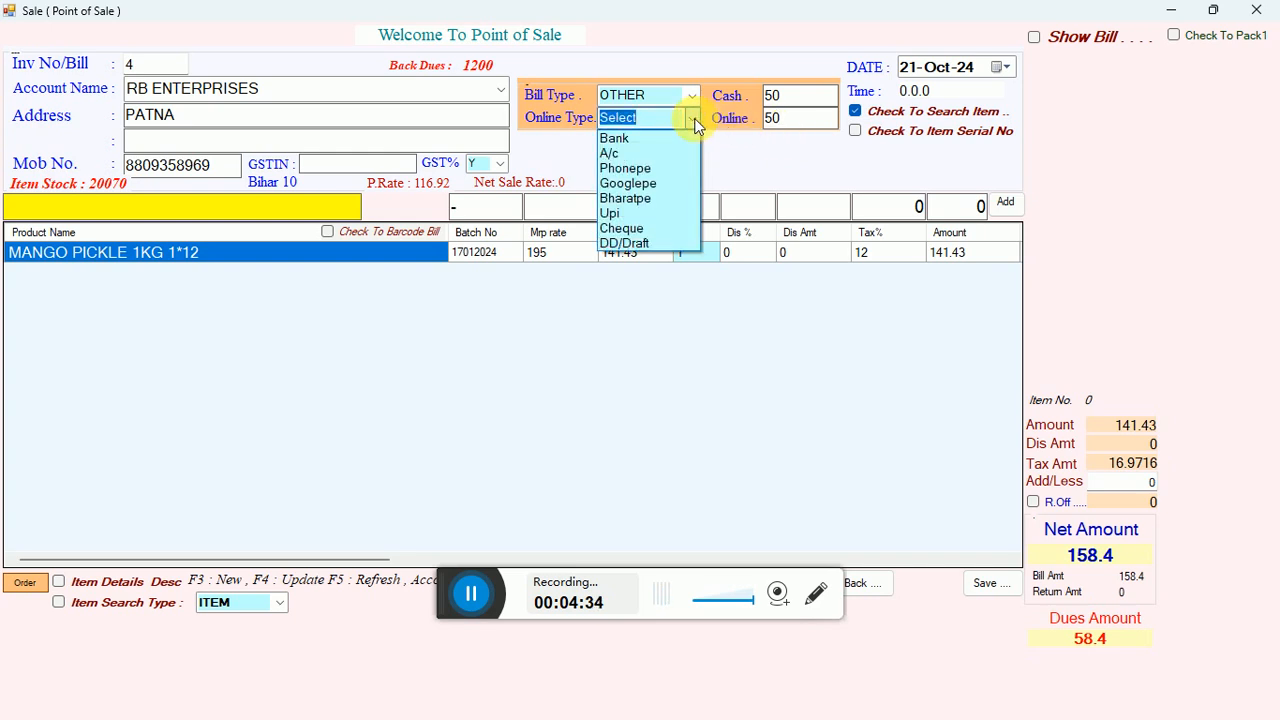
left_click(643, 167)
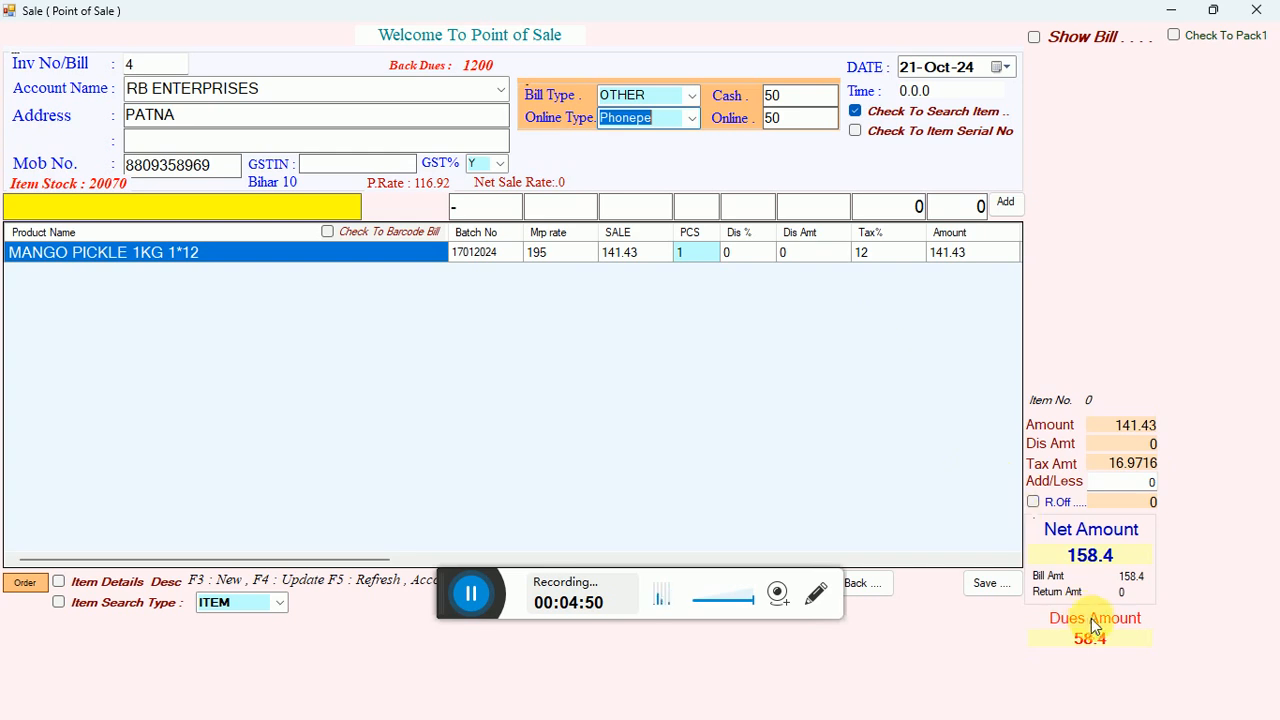
double_click(1112, 642)
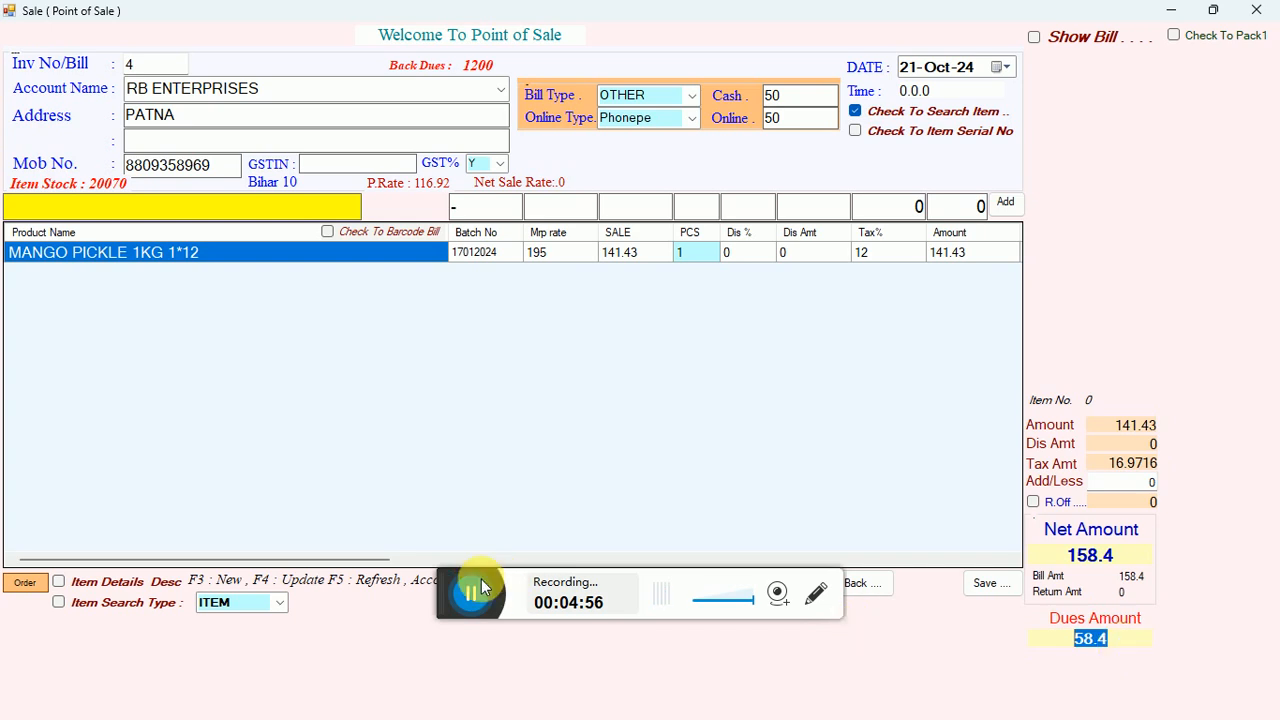
Save the bill, leave its print preview and close the sale form.
left_click_drag(443, 596, 310, 643)
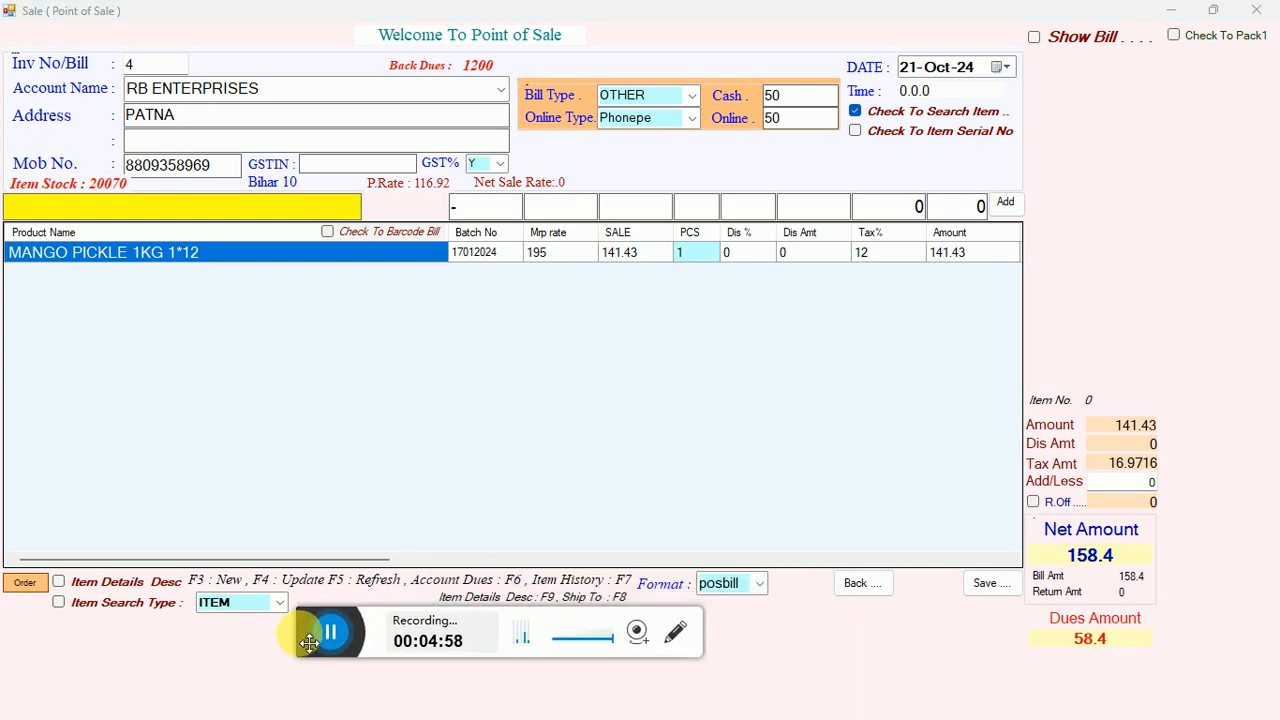
left_click(980, 586)
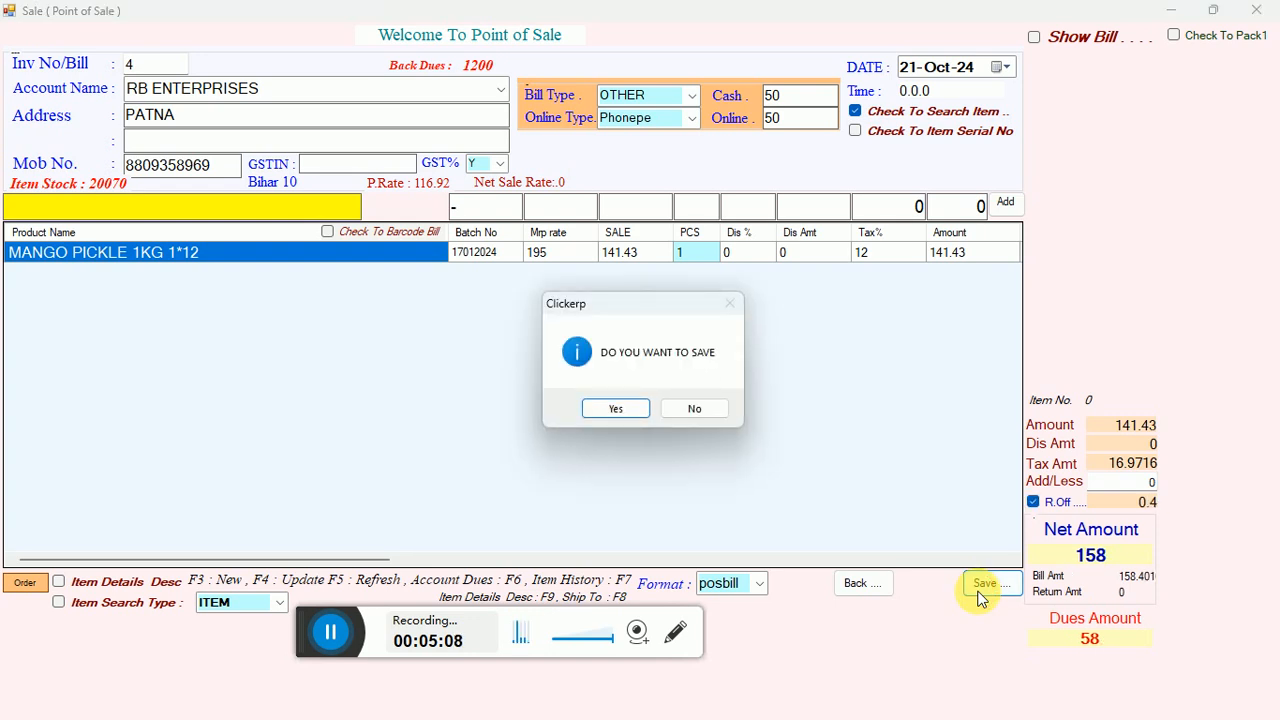
left_click(636, 411)
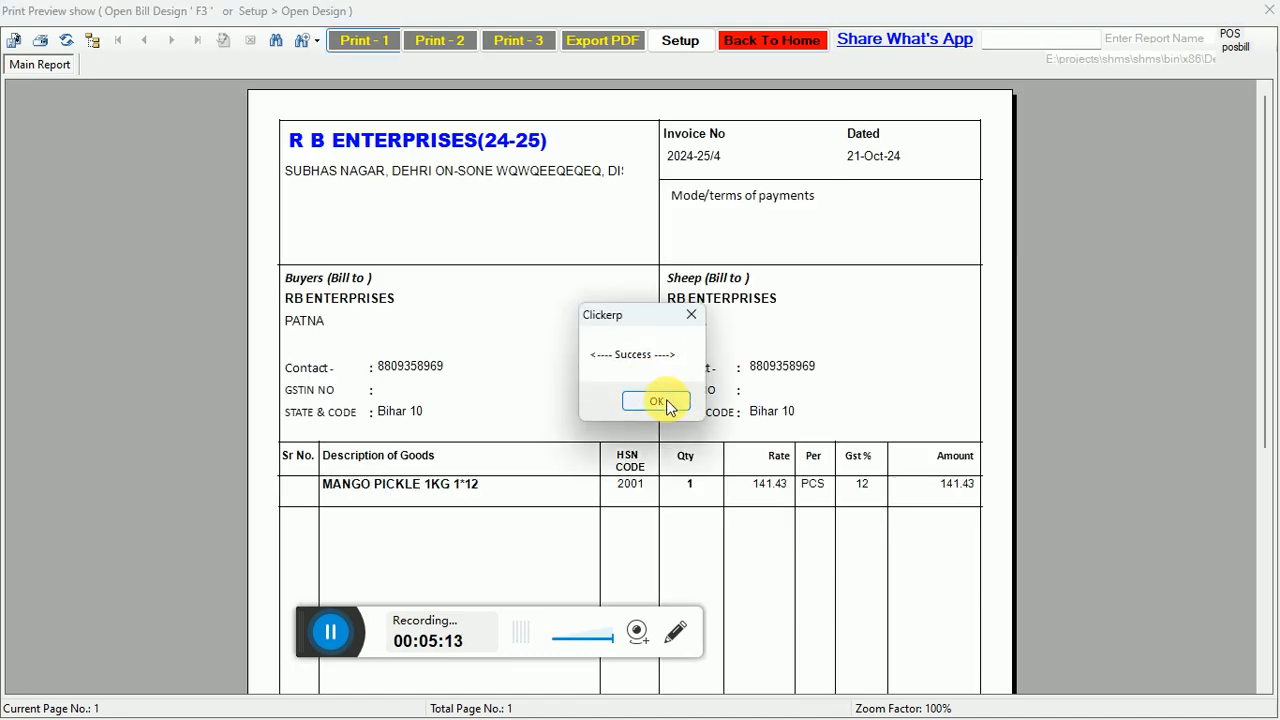
left_click(664, 400)
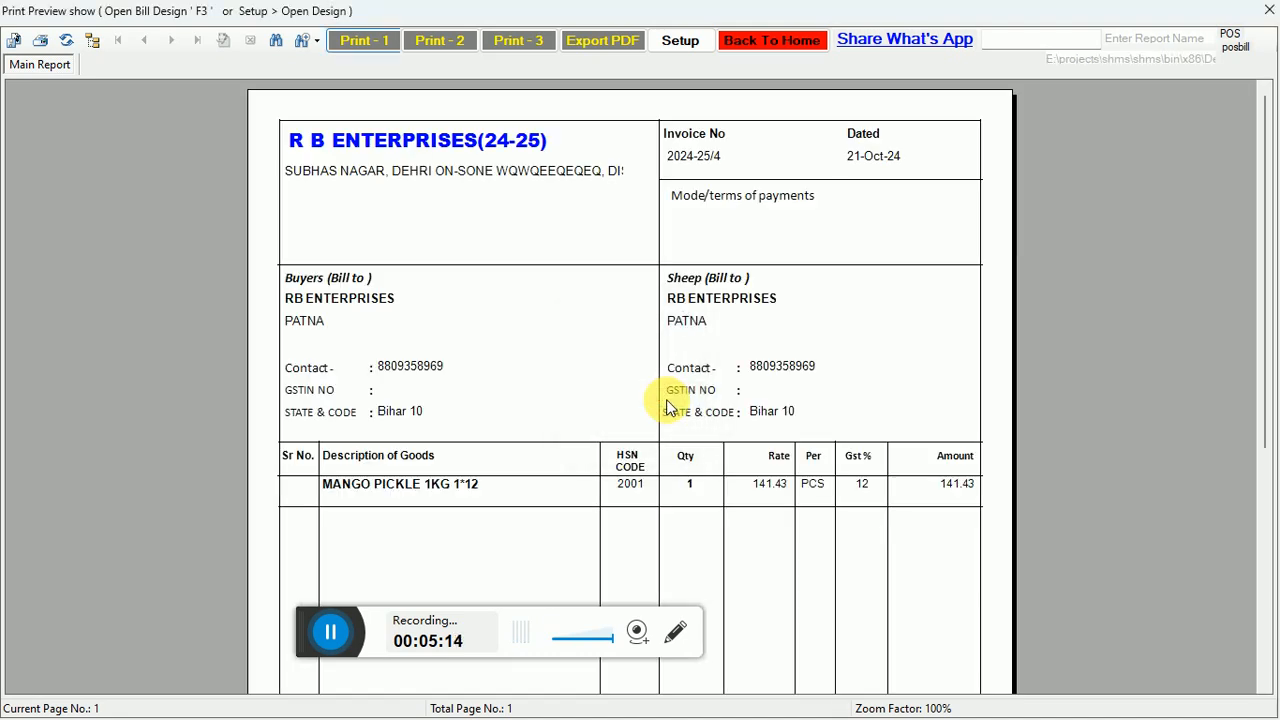
left_click(780, 42)
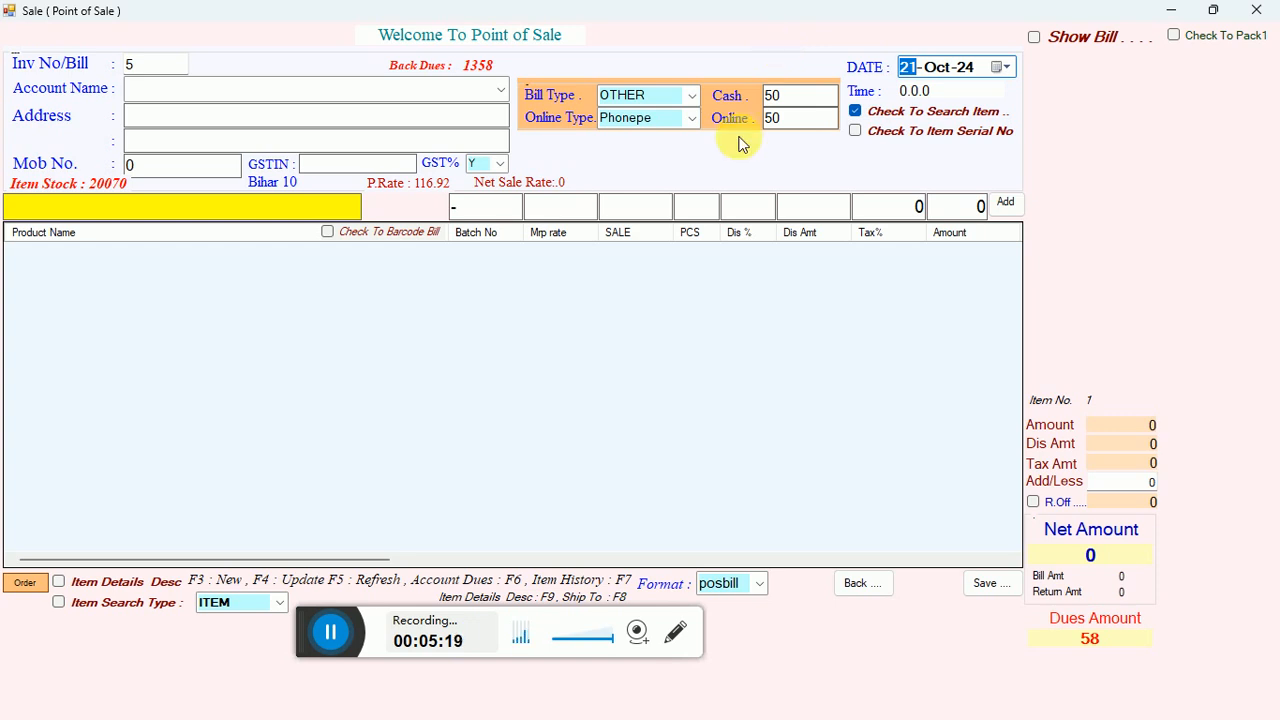
left_click(1253, 11)
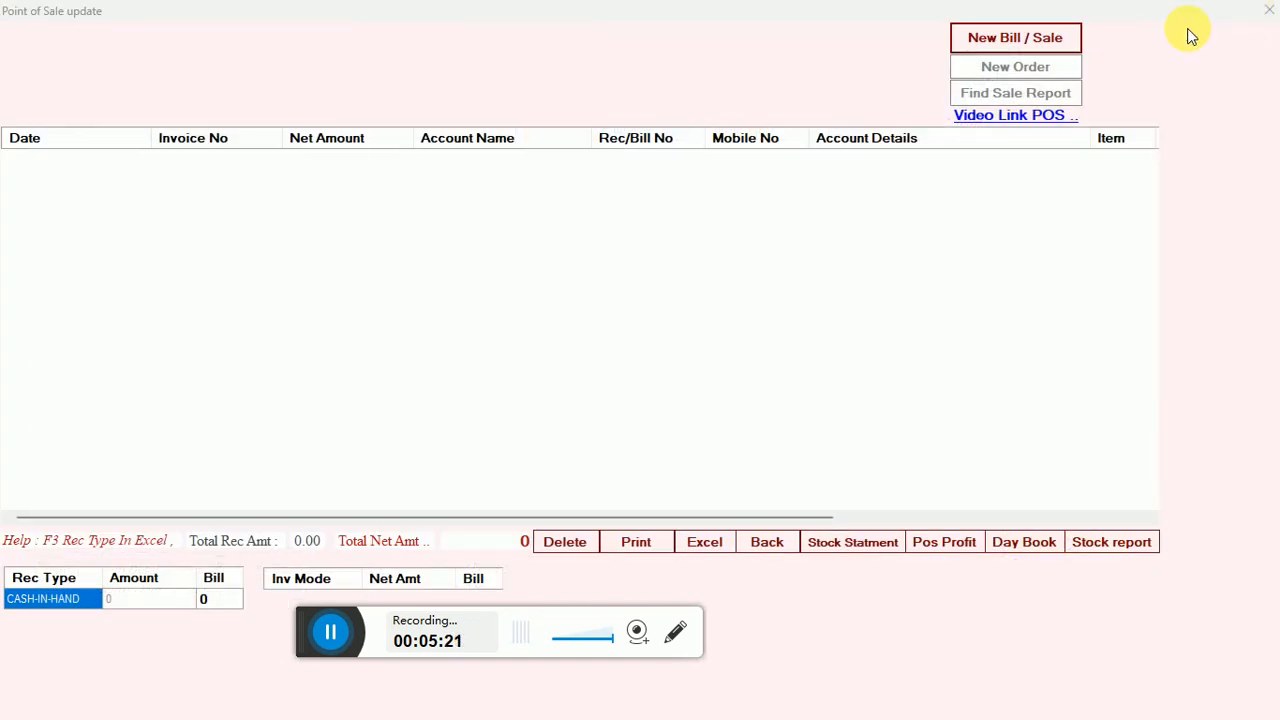
Open the saved RB ENTERPRISES bill from the sale report for review and return to the home screen.
left_click(962, 96)
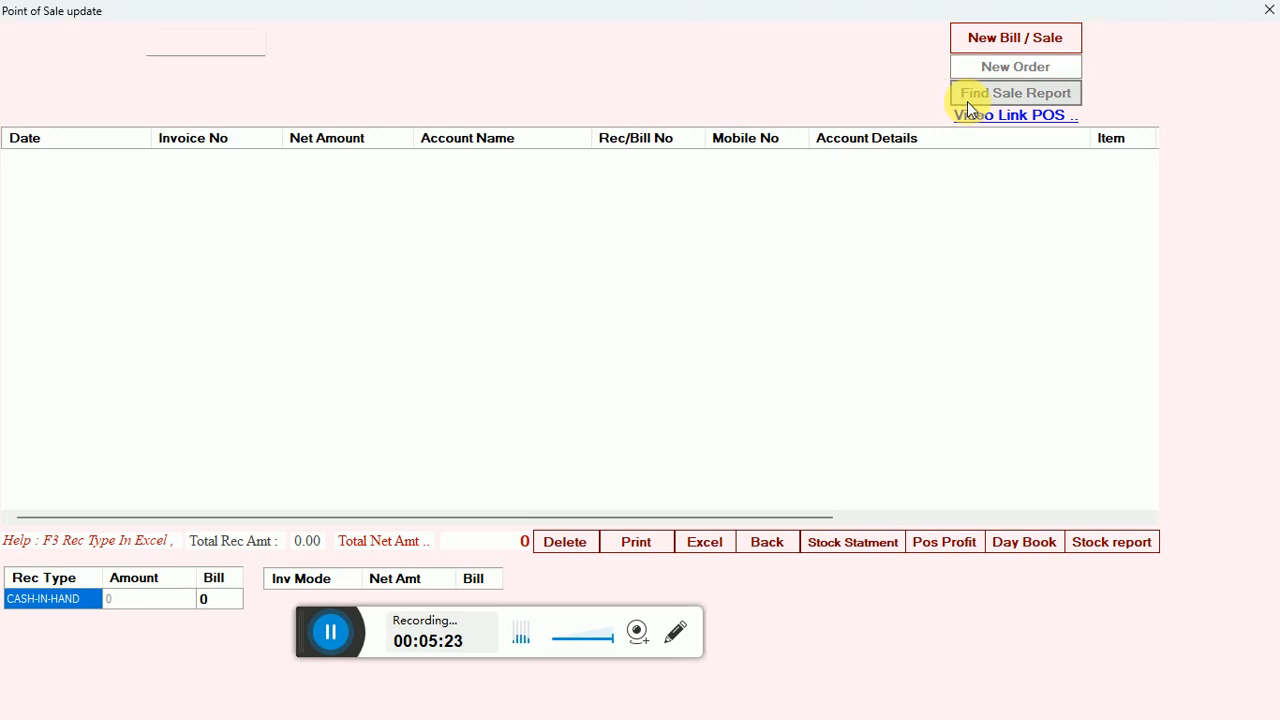
left_click(532, 159)
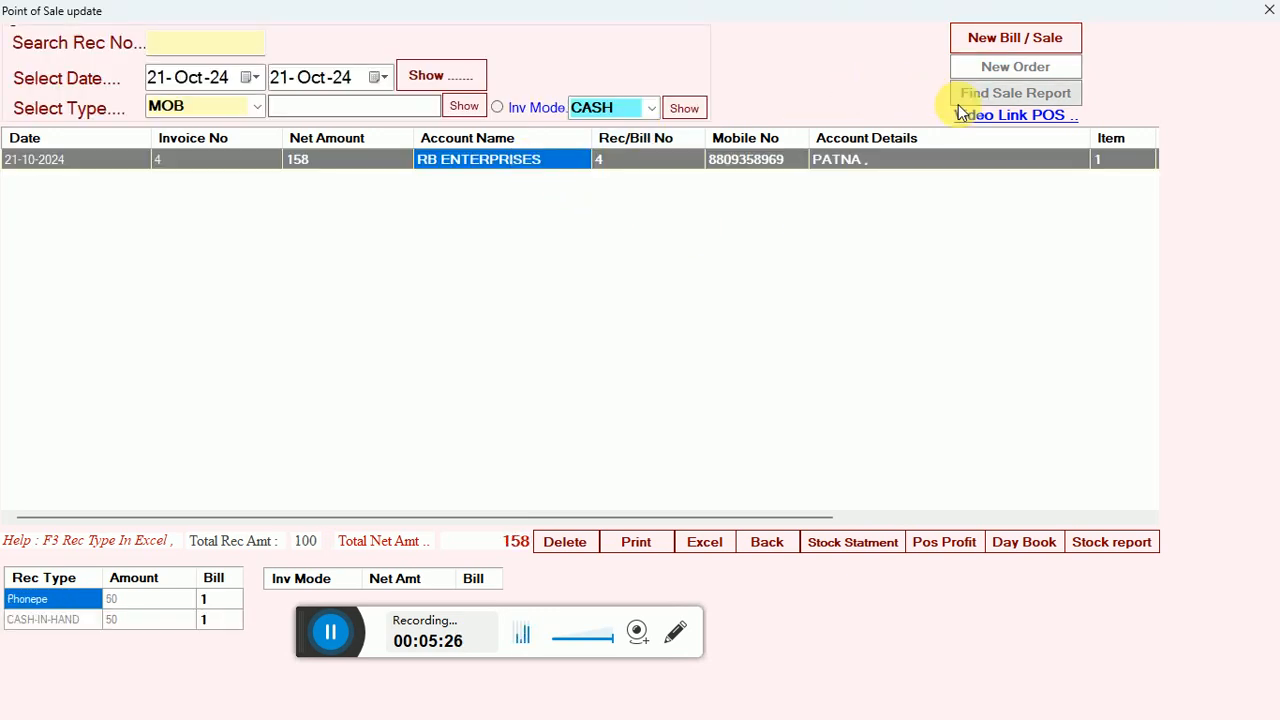
double_click(437, 162)
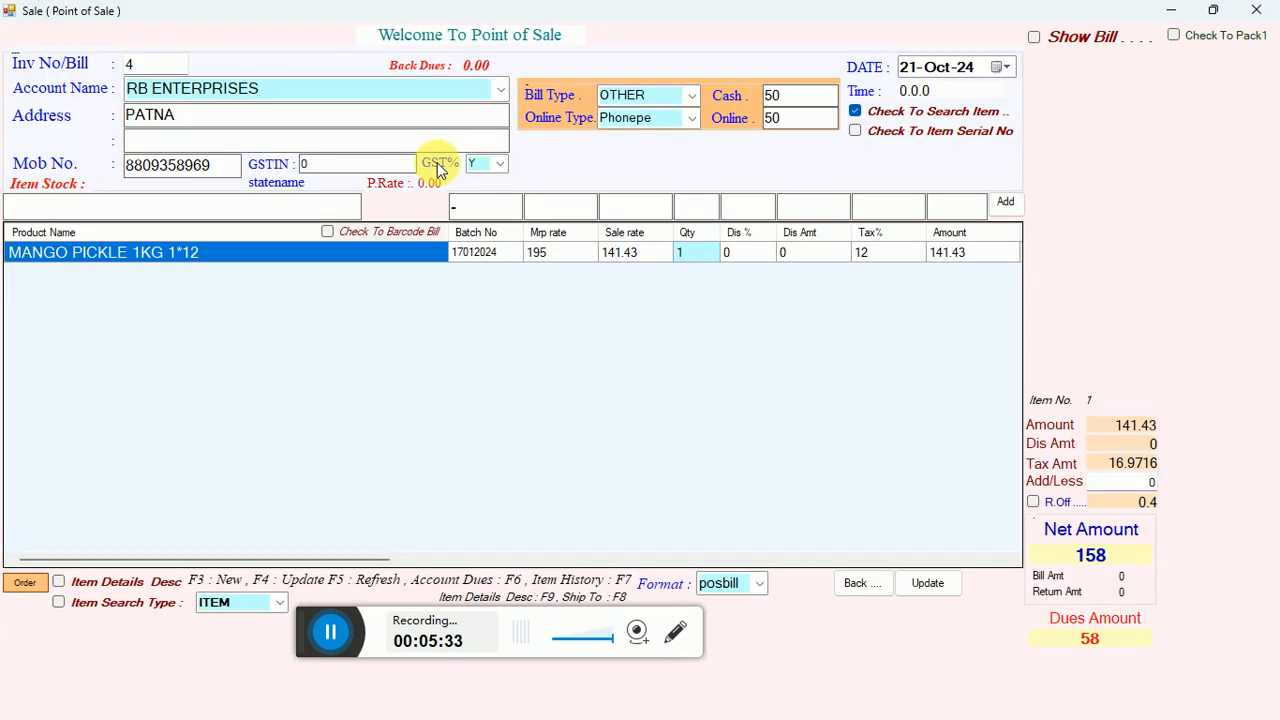
left_click(1266, 18)
left_click(1250, 16)
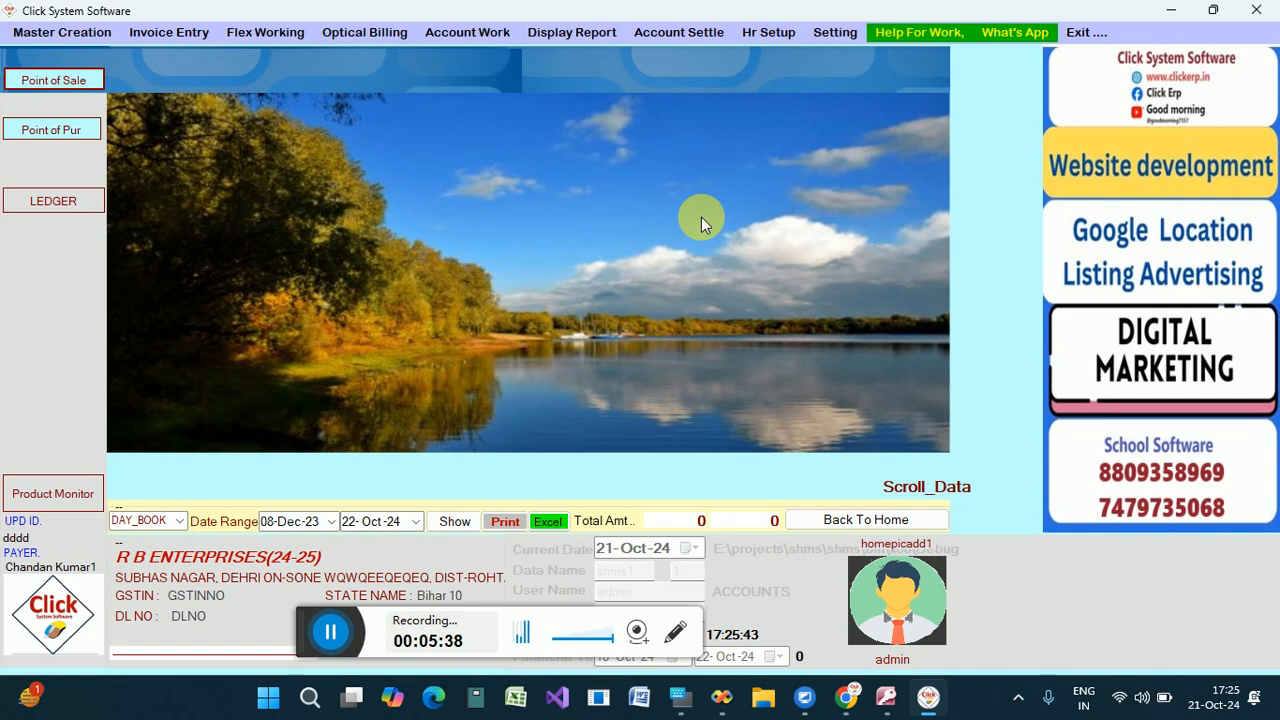
Search the all-accounts ledger for RB and open the RB ENTERPRISES account statement.
left_click(82, 209)
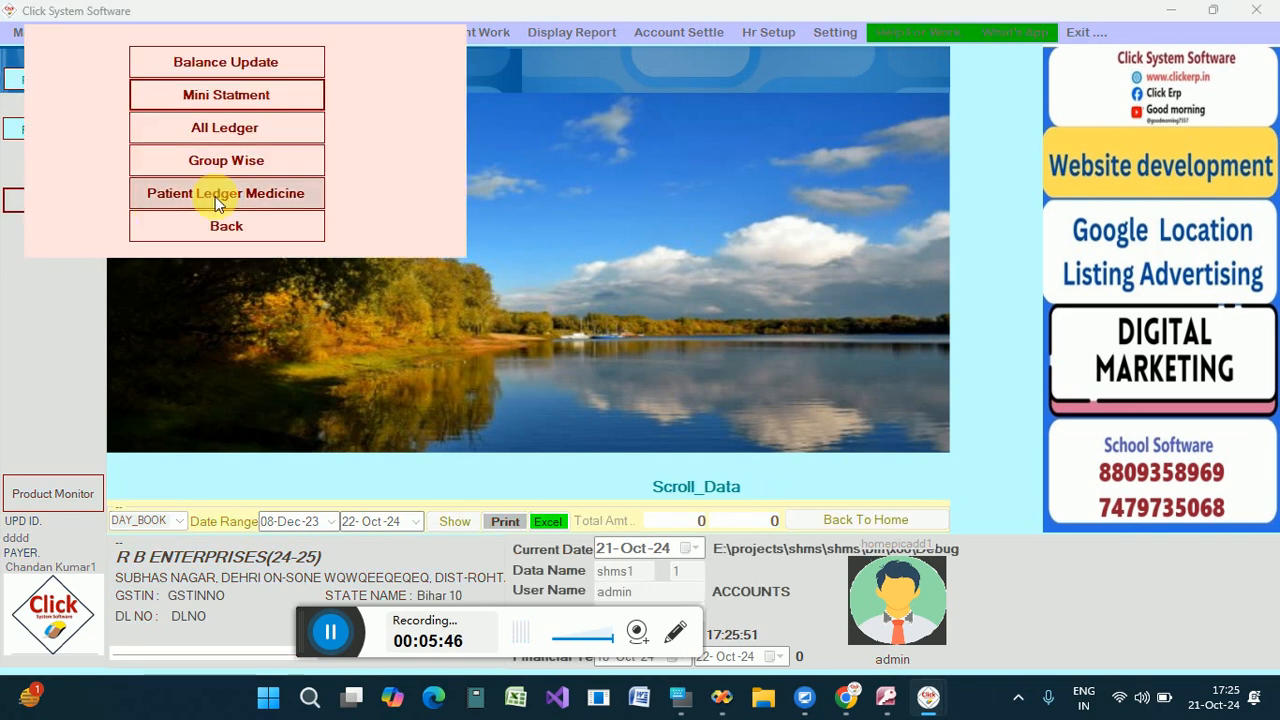
left_click(273, 135)
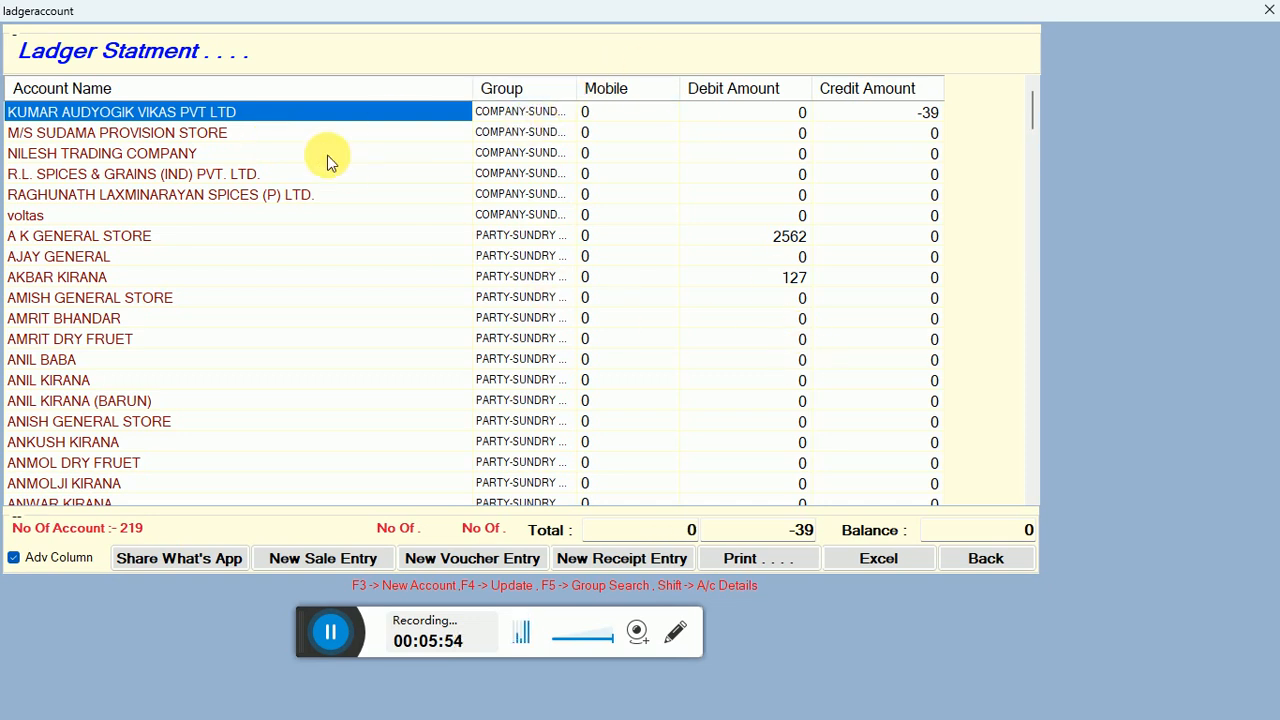
type("RB")
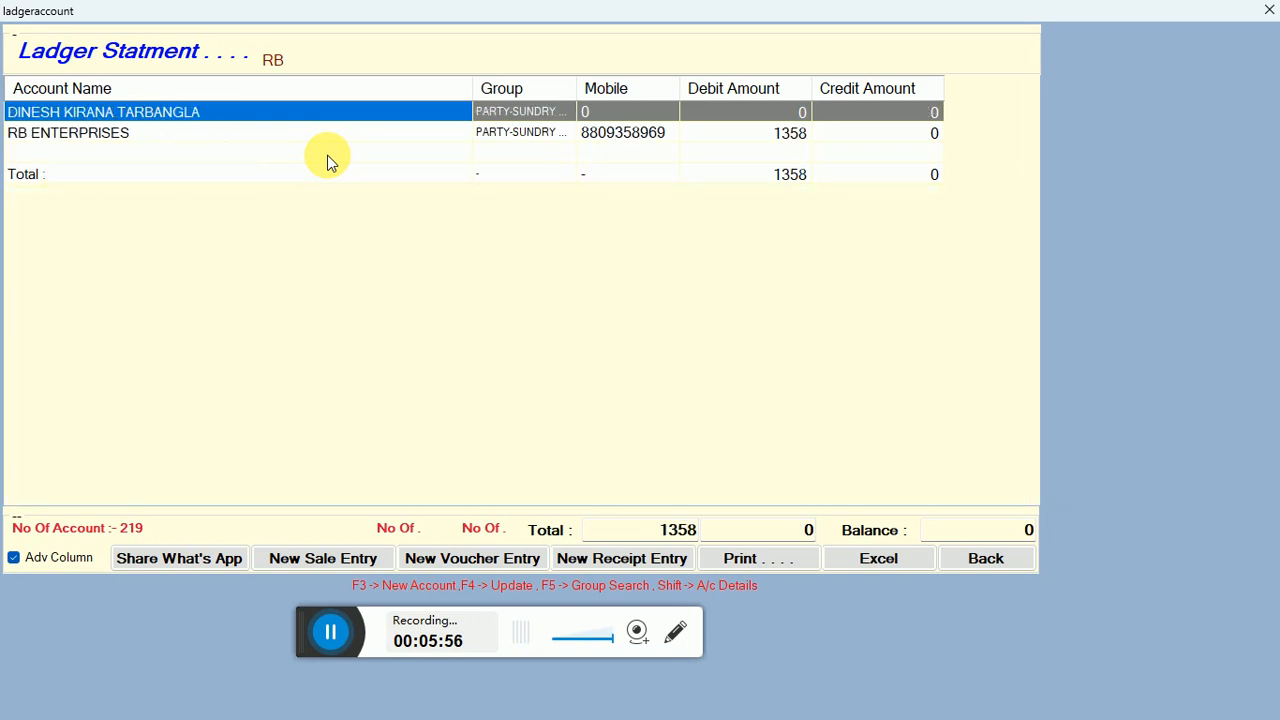
key("Down")
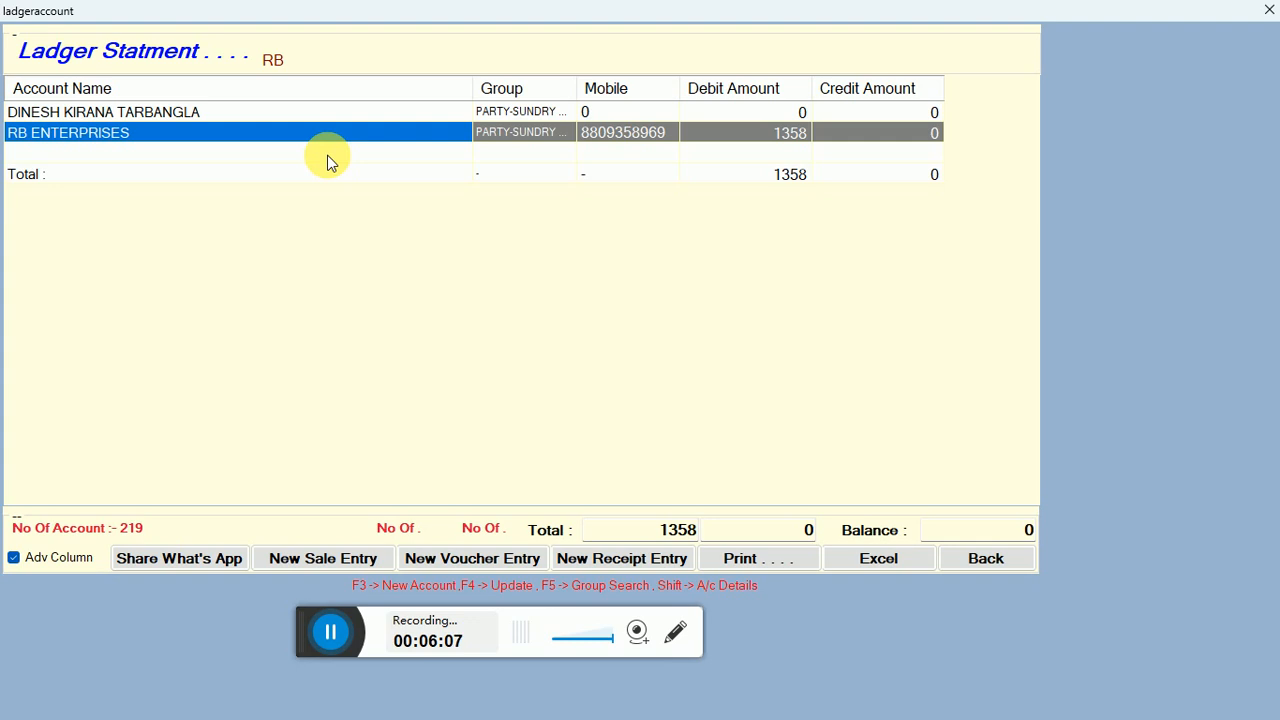
key("Return")
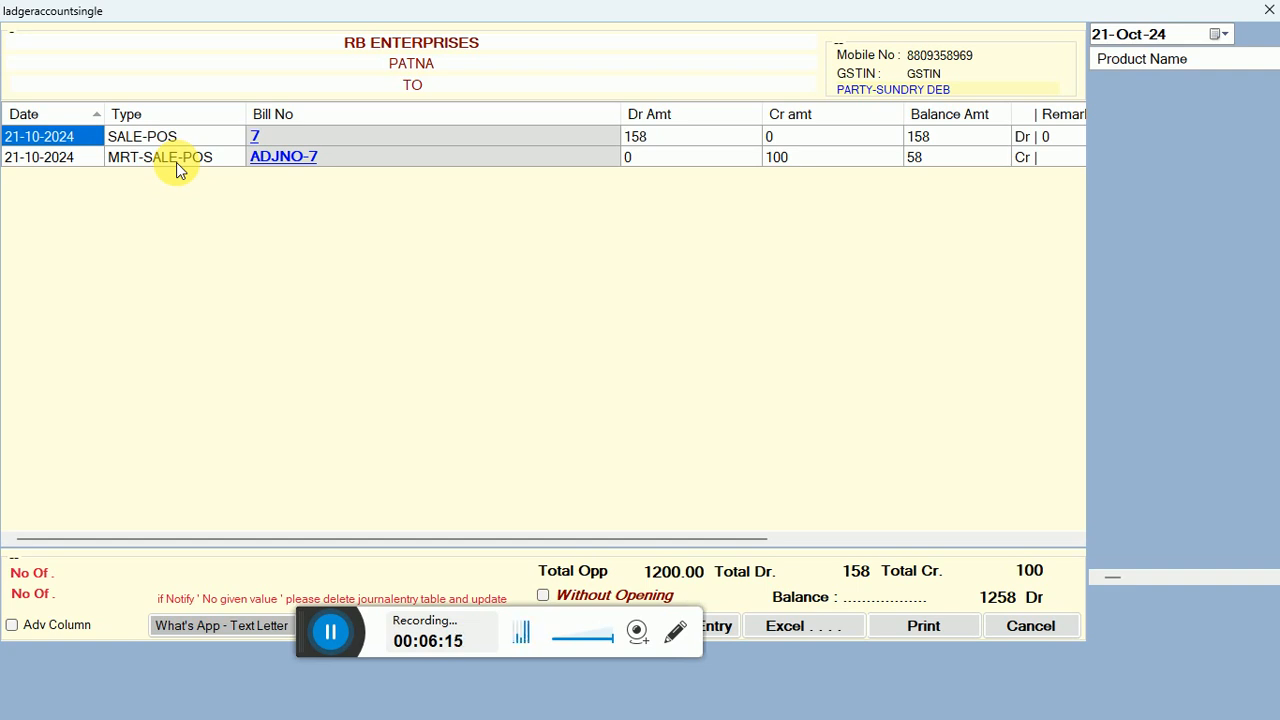
Check the debit, credit and balance amounts of both ledger entries, and view the statement's print preview before returning to the ledger.
left_click(667, 137)
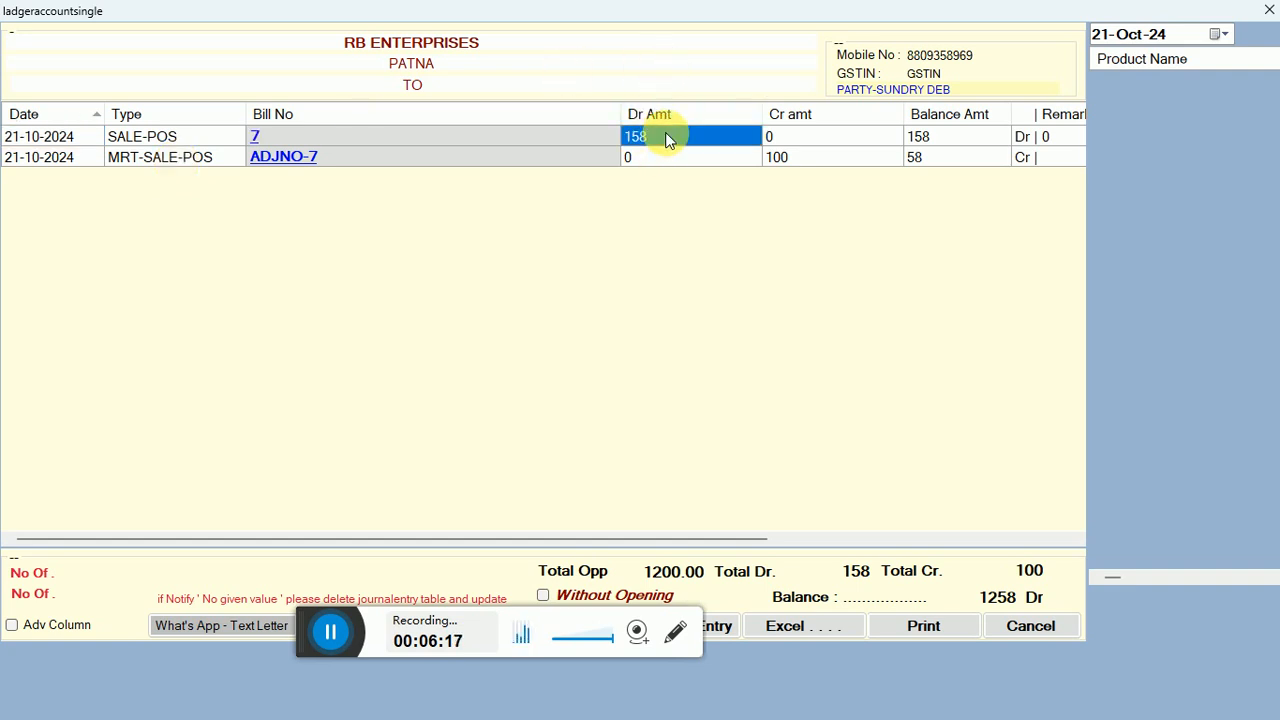
left_click(927, 138)
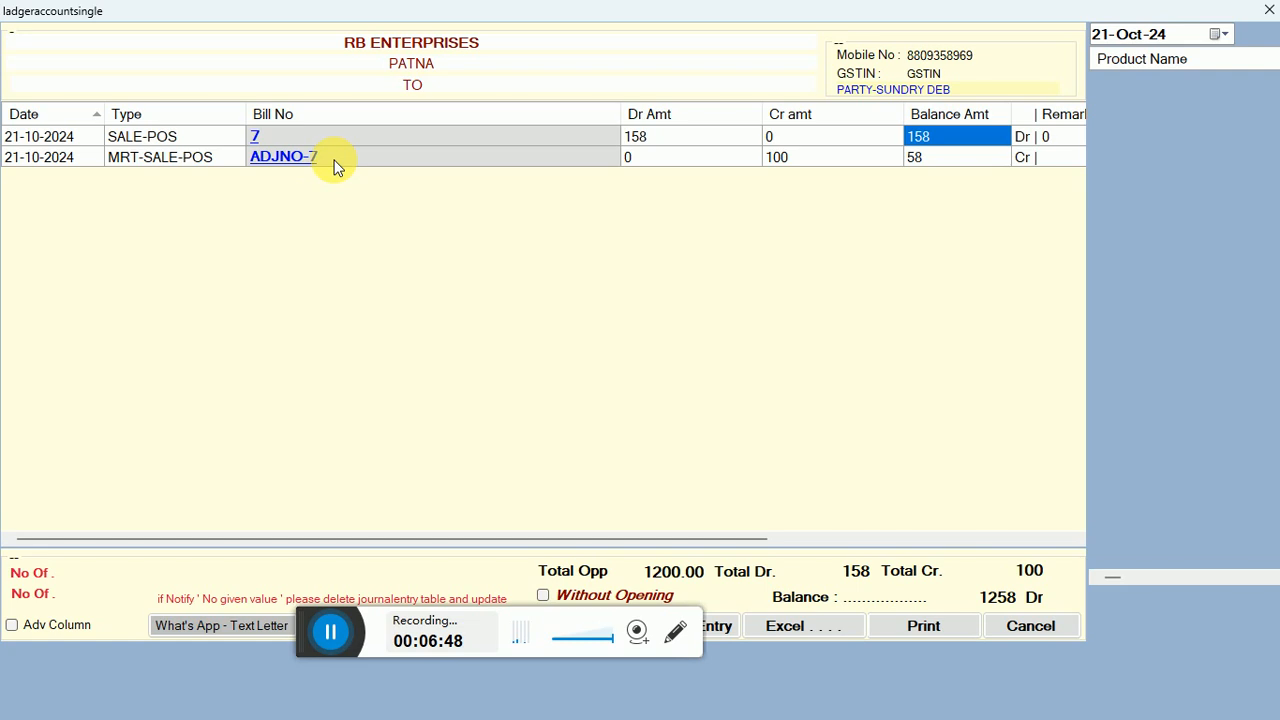
left_click(789, 160)
left_click(940, 158)
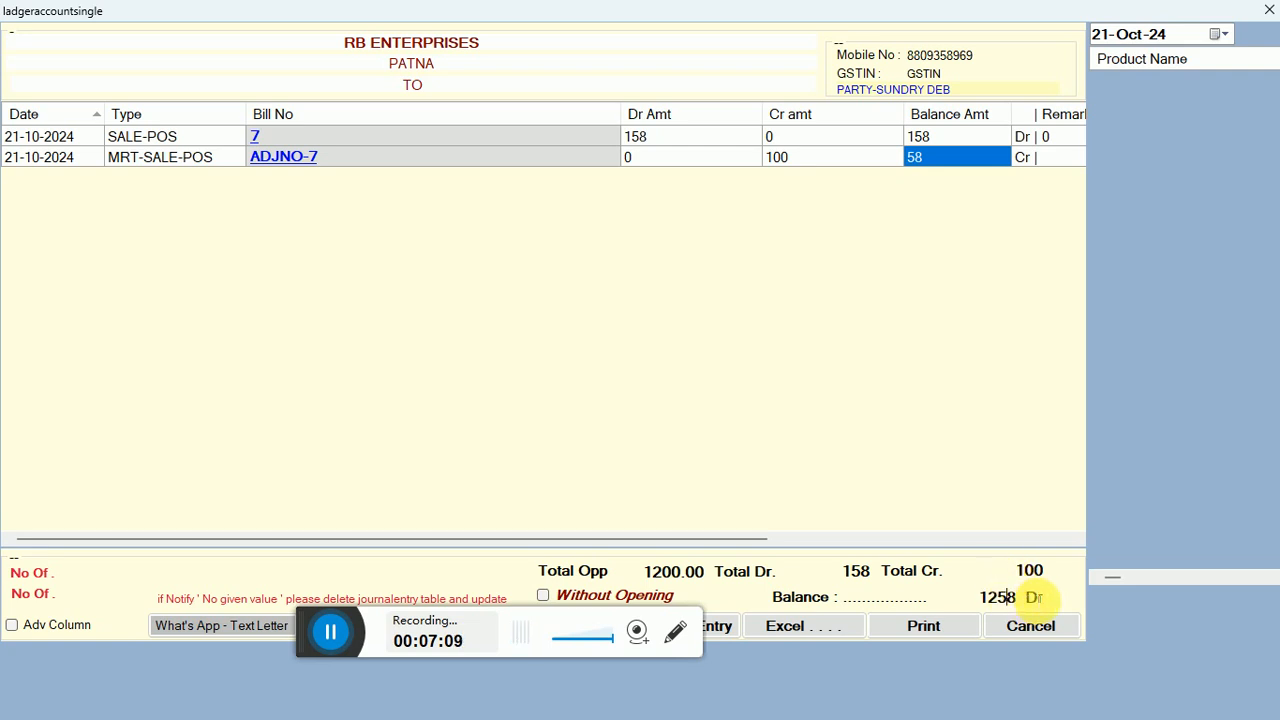
left_click(968, 630)
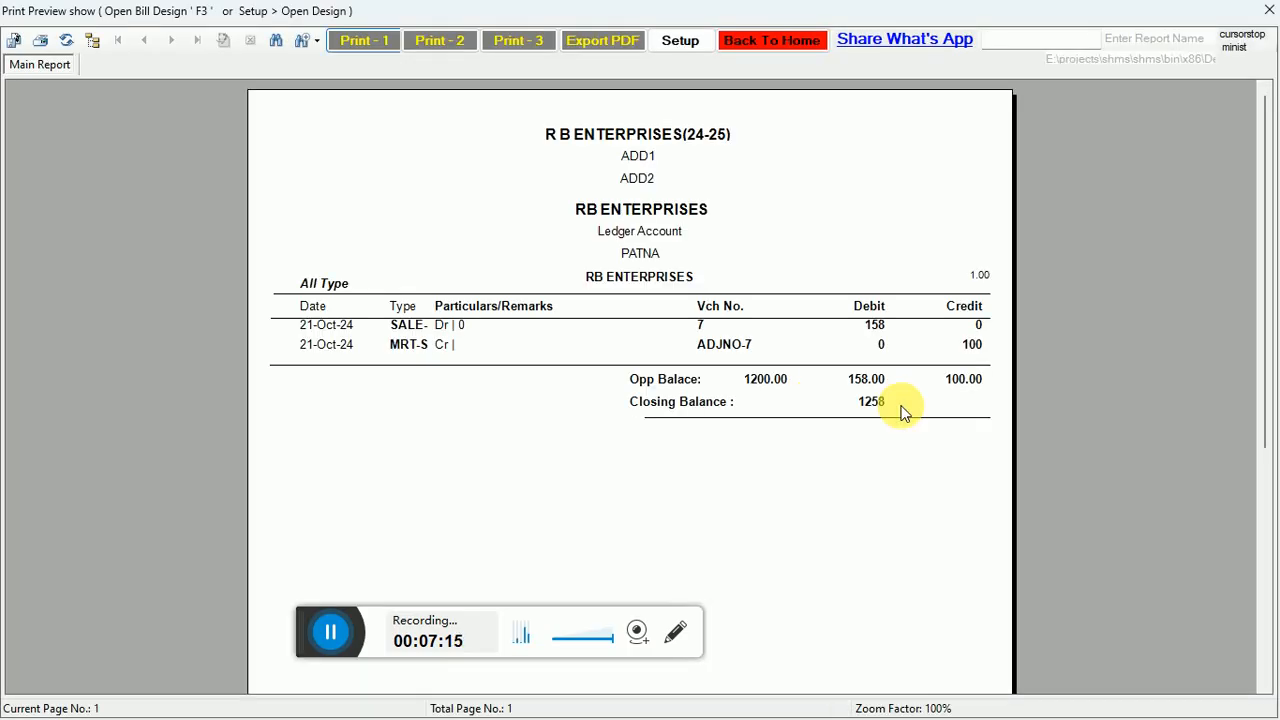
left_click(756, 44)
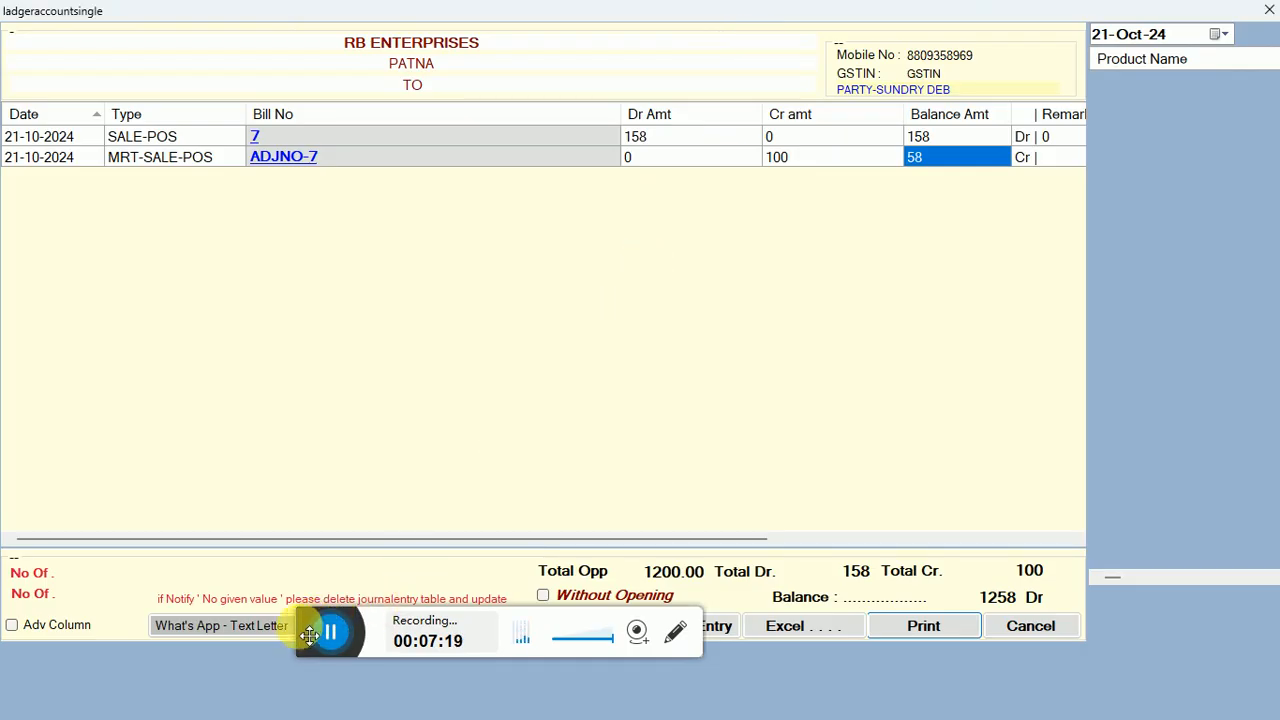
Try to share the RB ENTERPRISES dues reminder as a text letter through WhatsApp, and close WhatsApp and the browser page.
left_click_drag(311, 630, 525, 468)
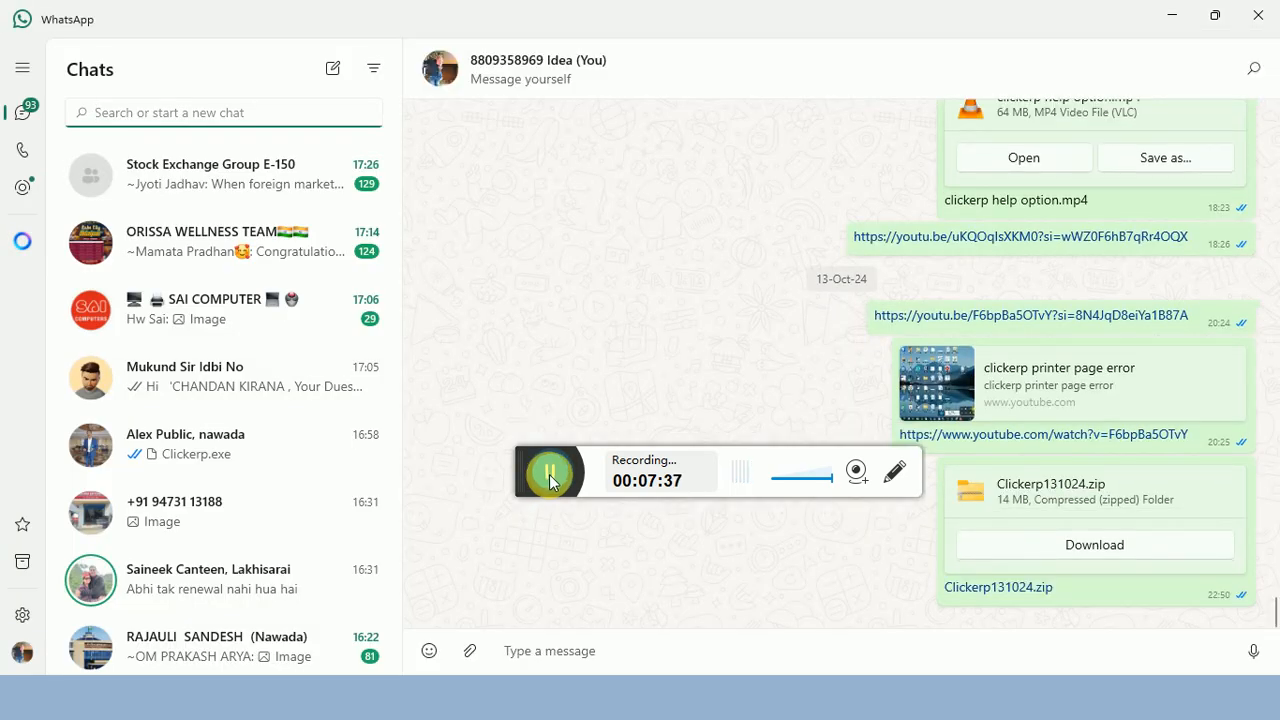
left_click(1243, 22)
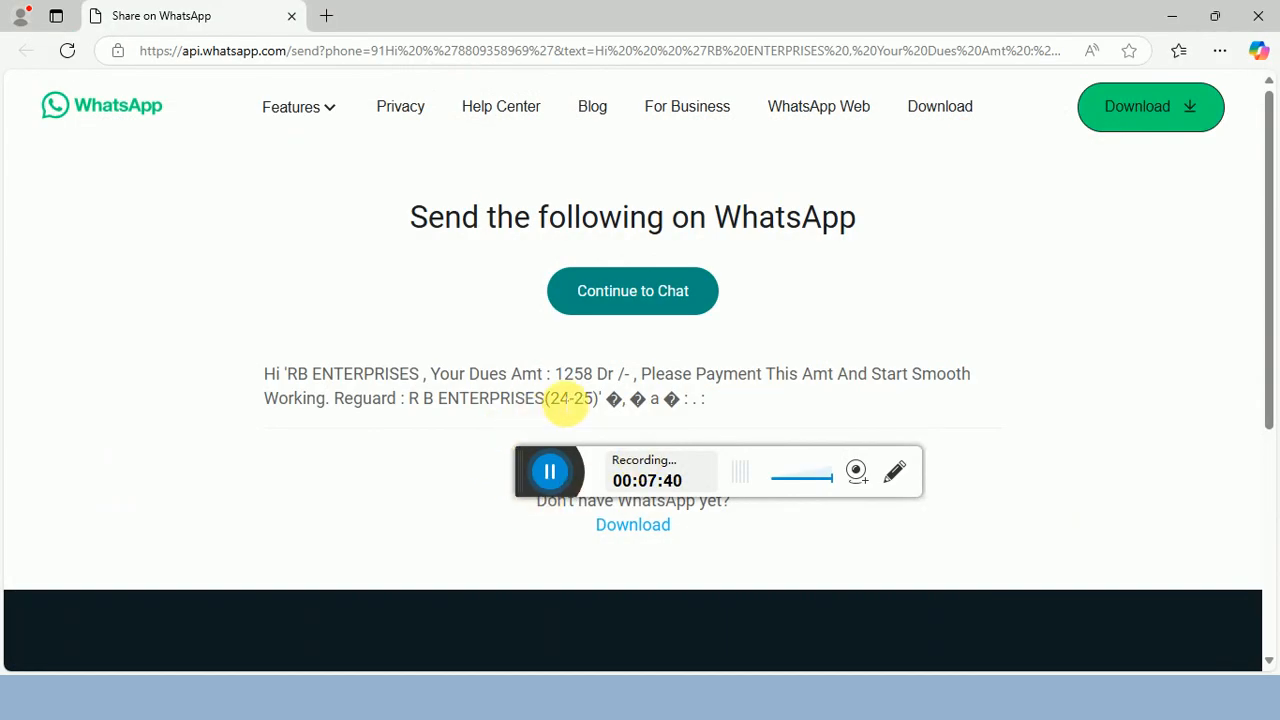
left_click(637, 300)
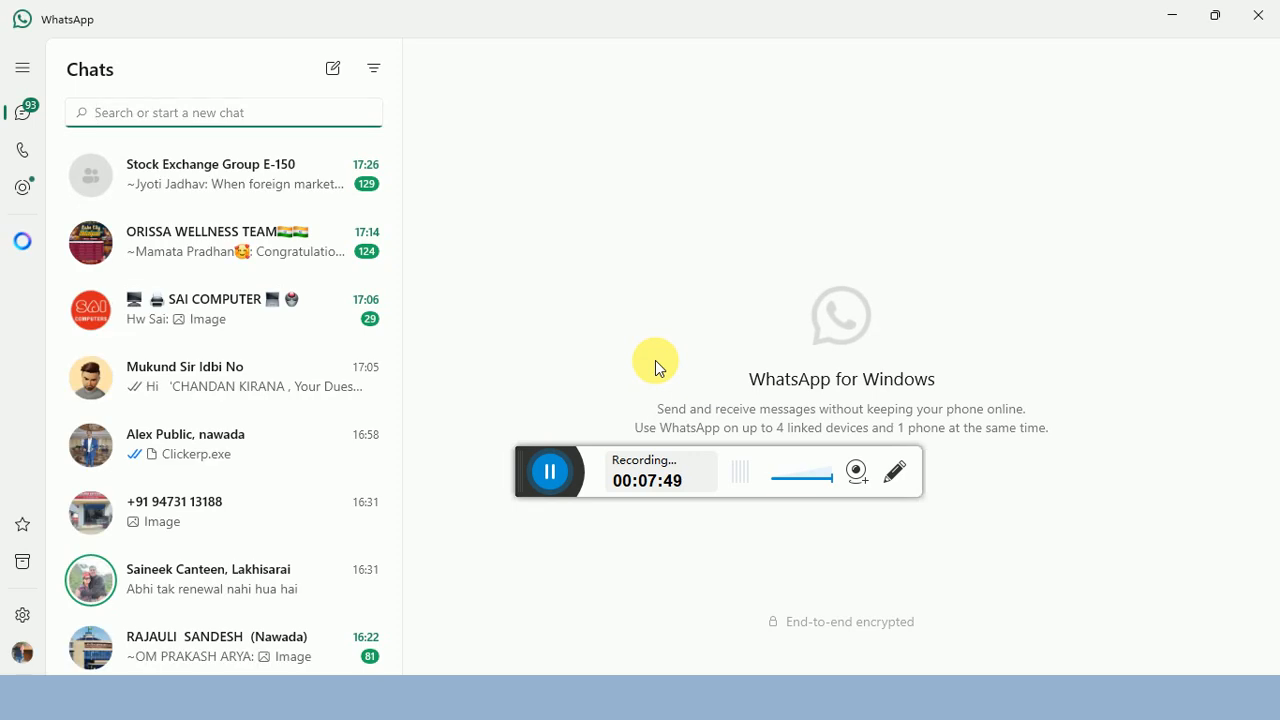
left_click(1262, 18)
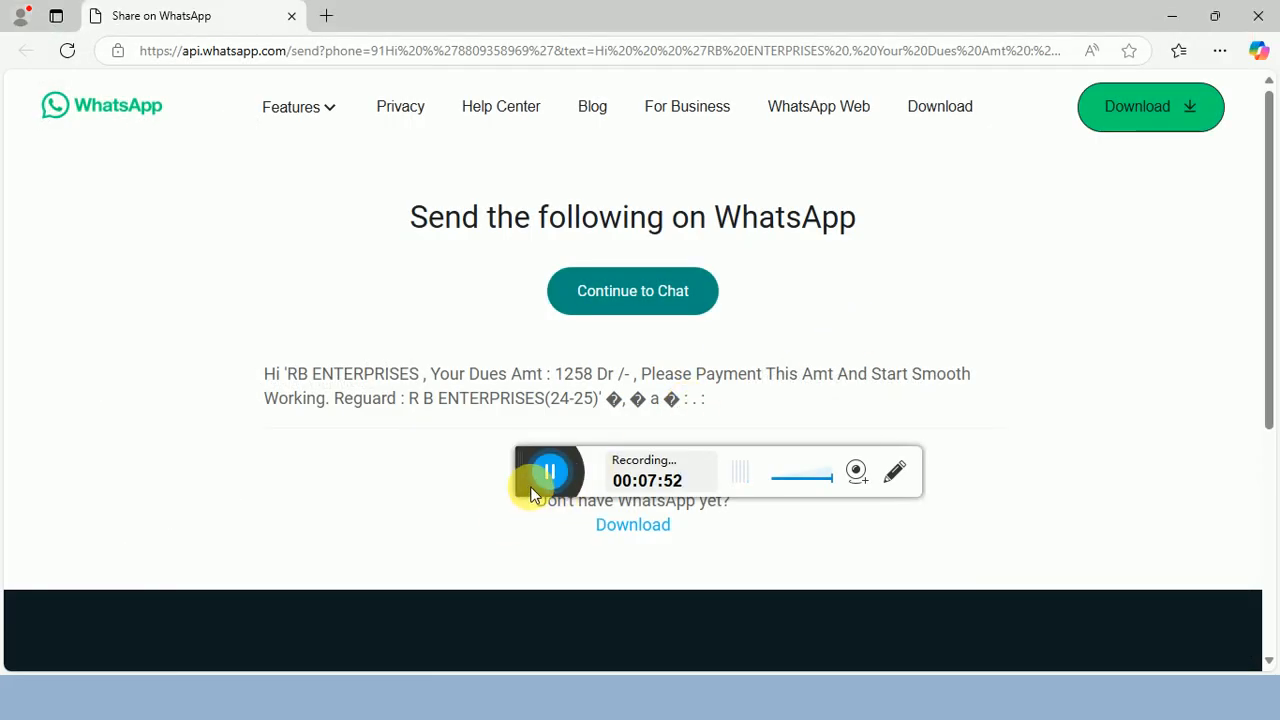
left_click(1259, 21)
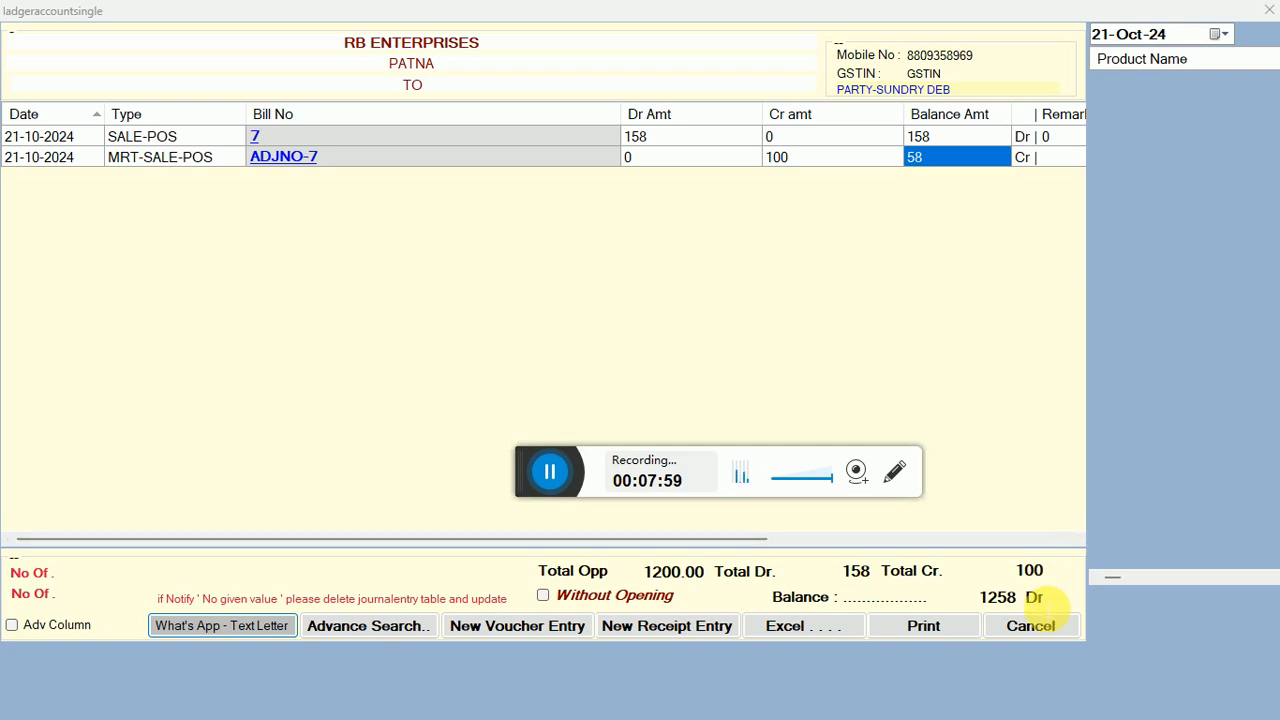
Close the RB ENTERPRISES statement and the ledger list, and return to the home screen.
left_click(1024, 631)
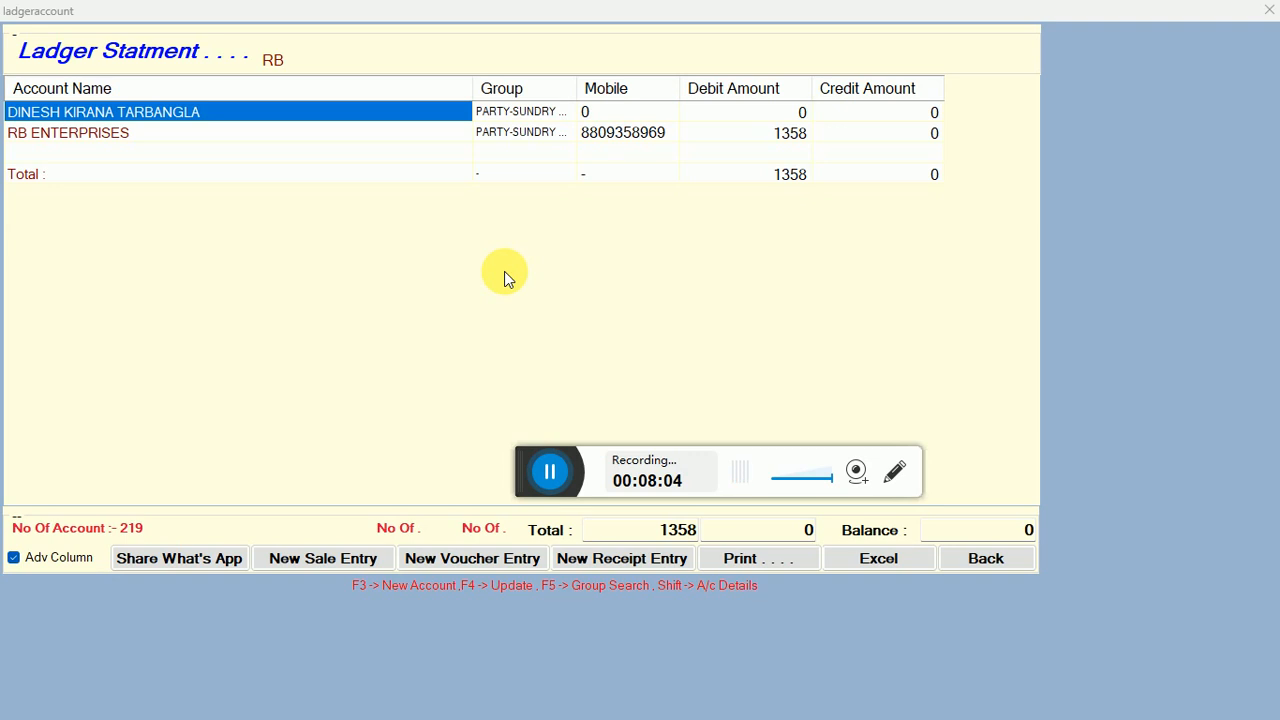
left_click(967, 556)
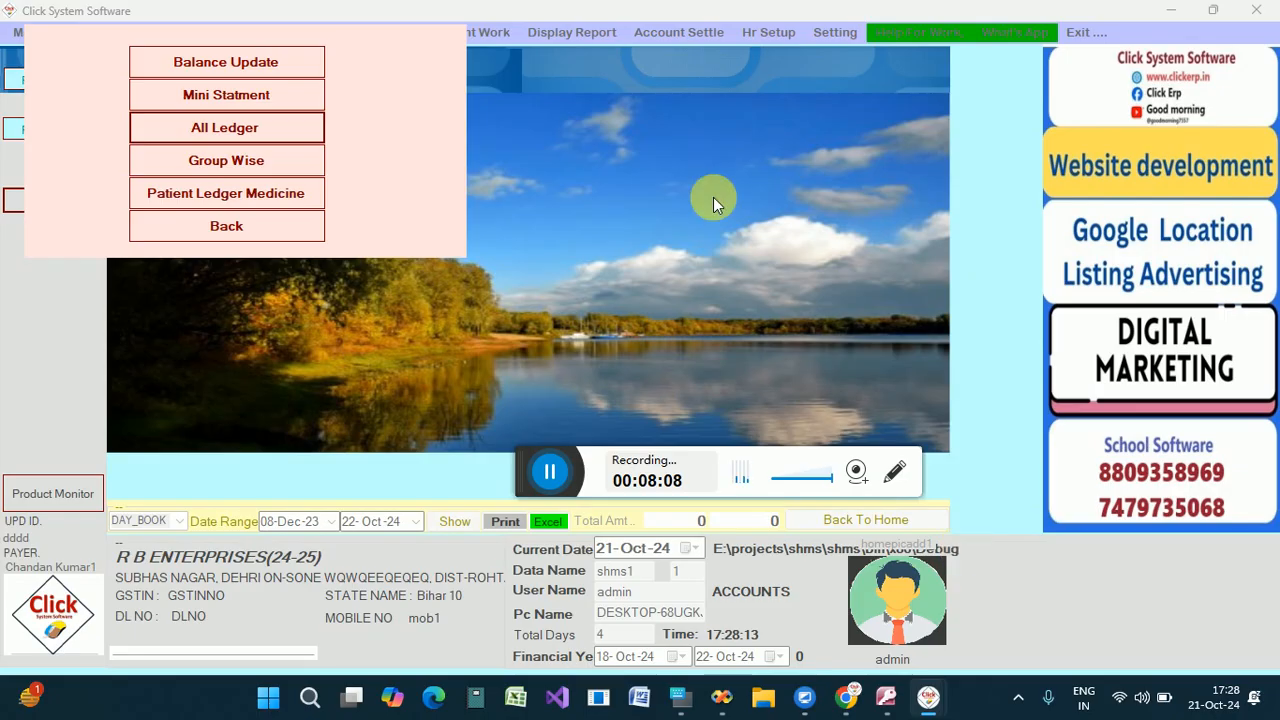
left_click(208, 224)
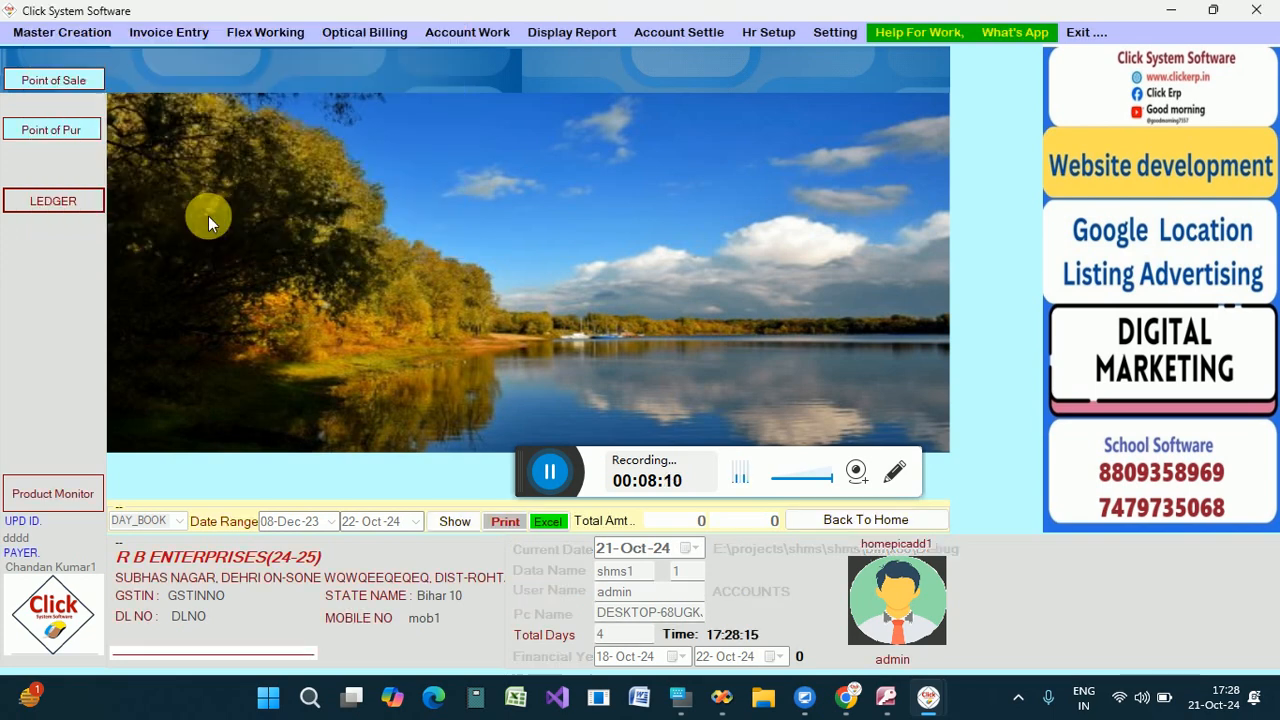
Start a new point of sale bill for RB ENTERPRISES to check its back dues, and close it unsaved, returning to the home screen.
left_click(89, 82)
key("Return")
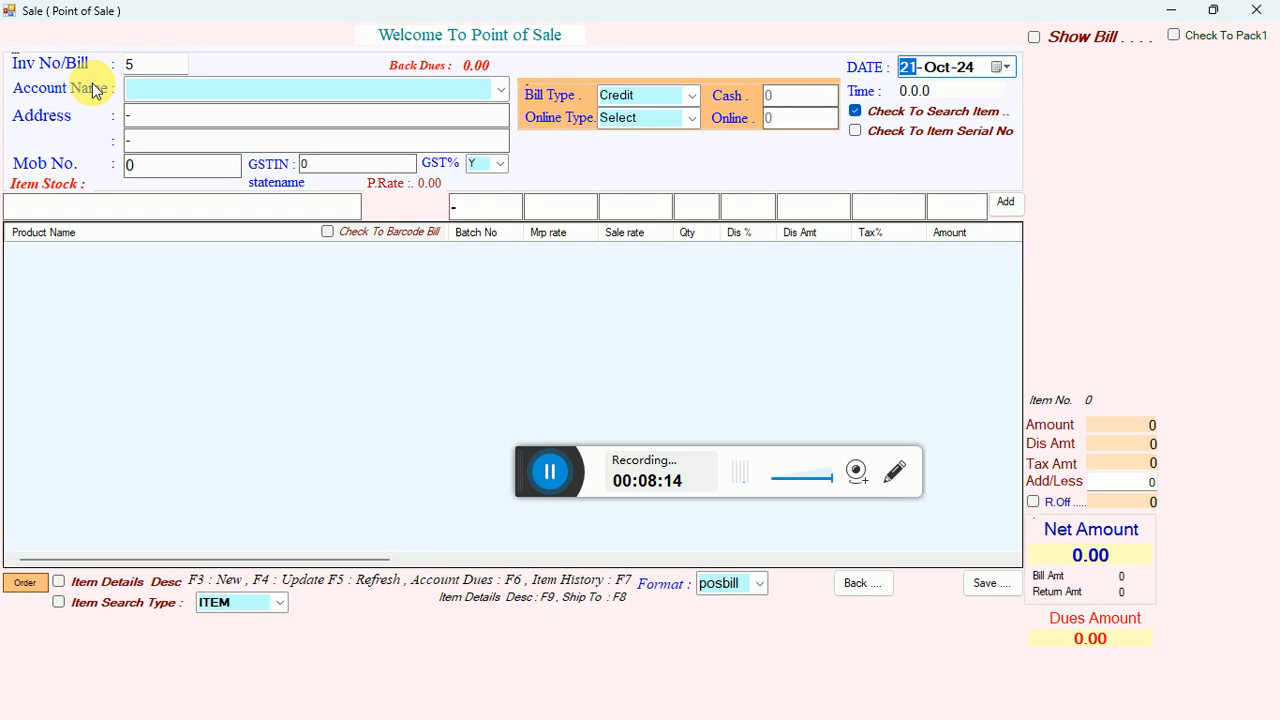
key("Return")
type("RB ENTERPRISES")
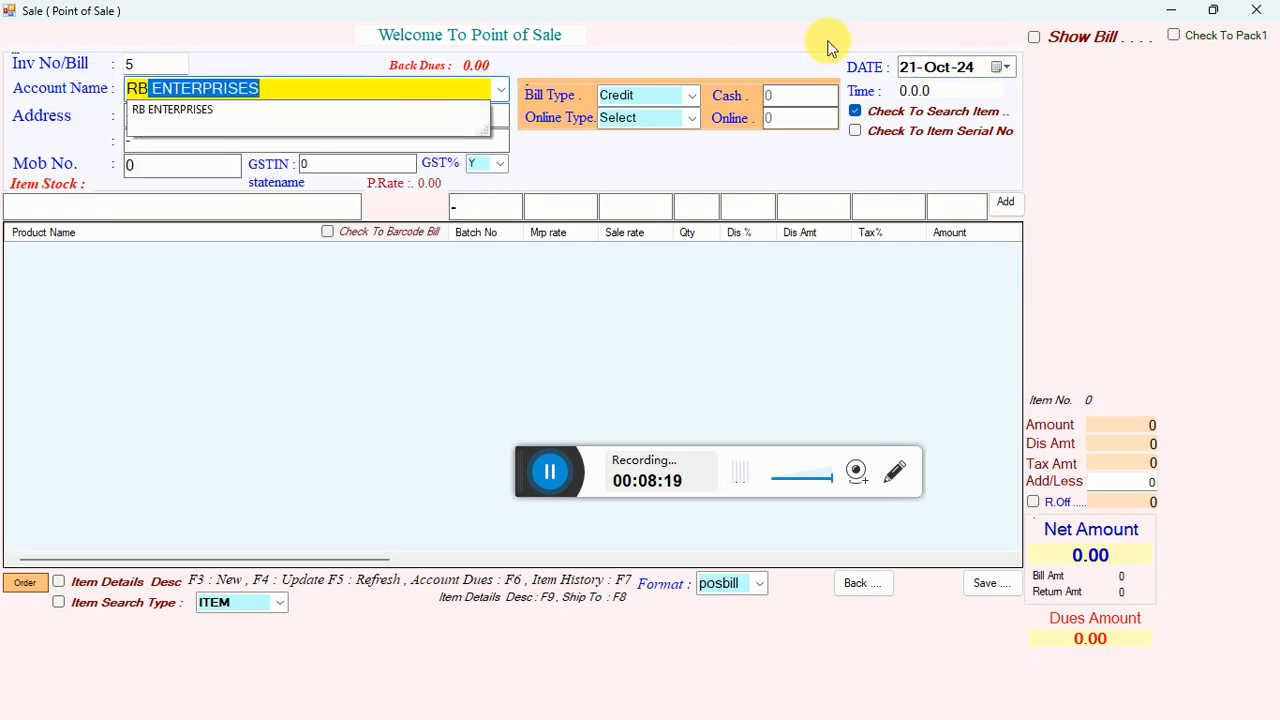
key("Return")
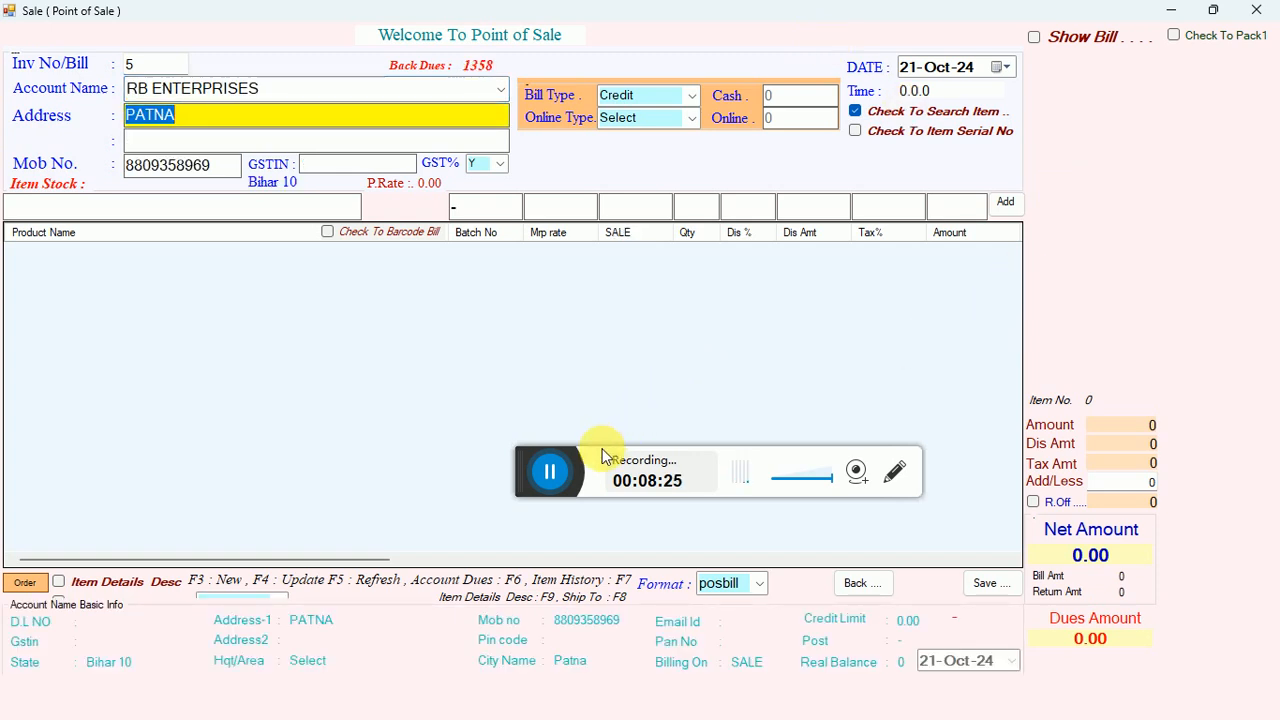
left_click(552, 472)
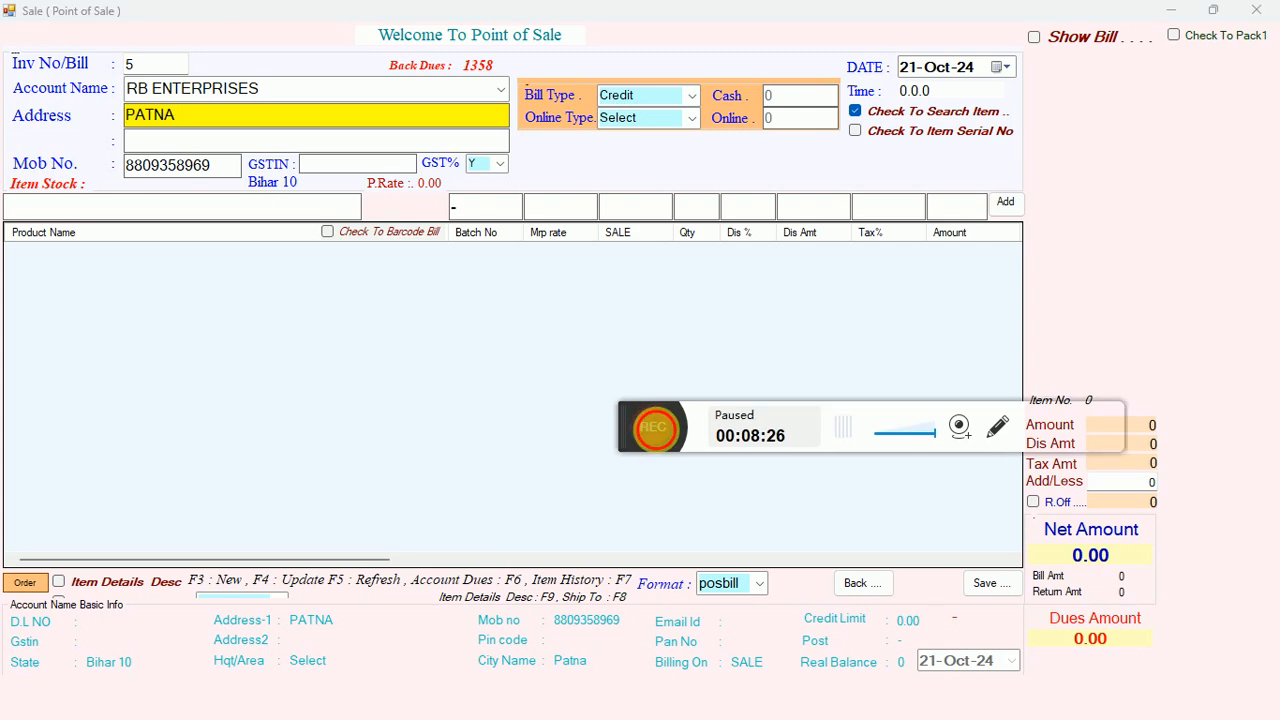
left_click(656, 429)
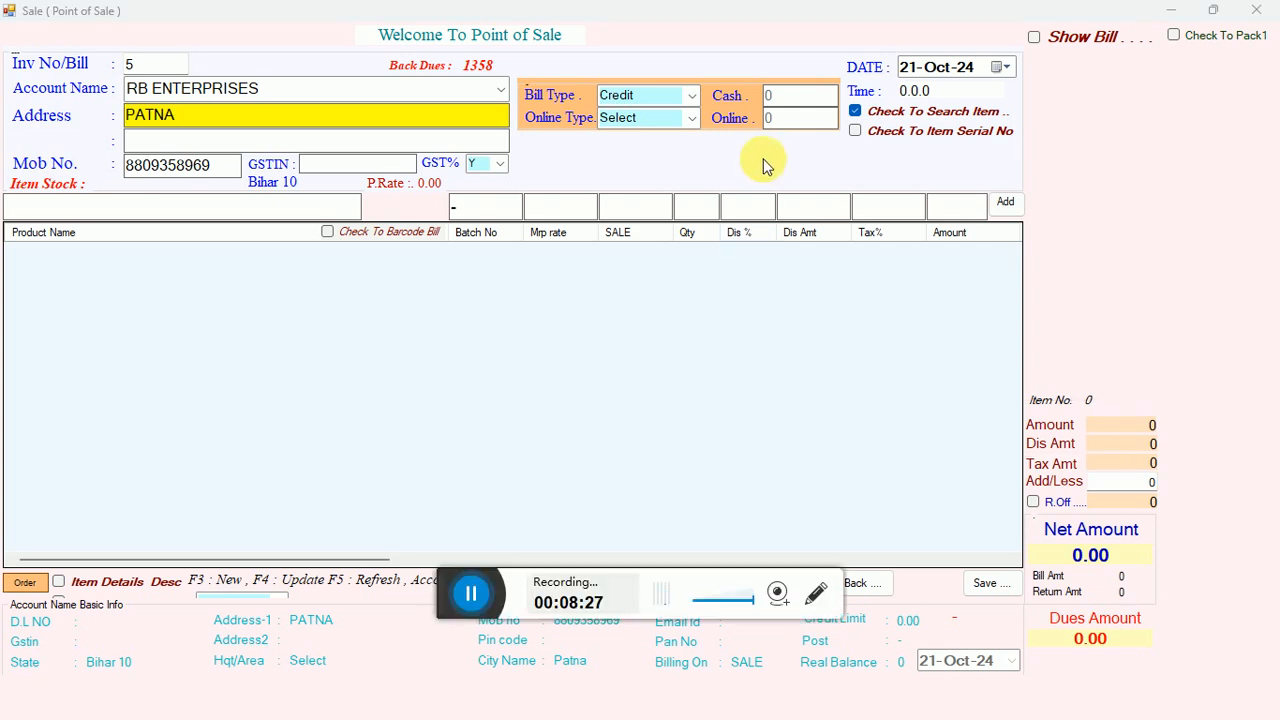
left_click(278, 89)
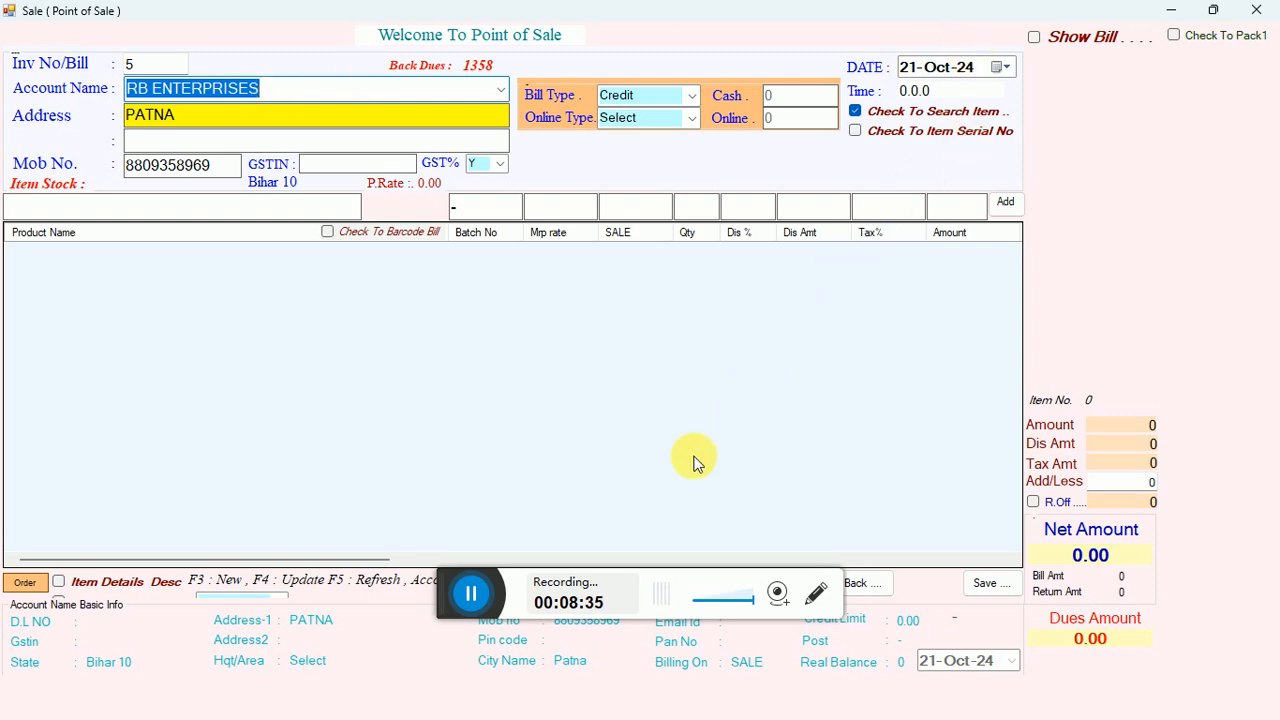
left_click(480, 604)
left_click(1252, 8)
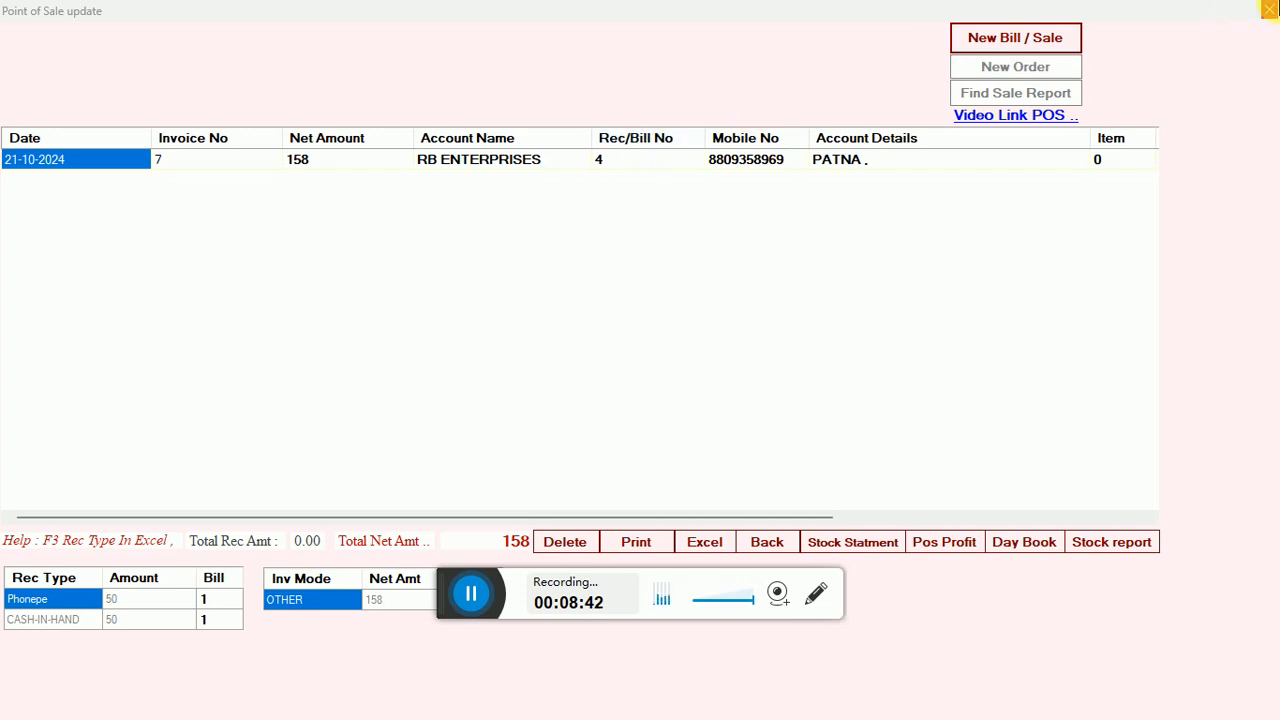
left_click(1268, 9)
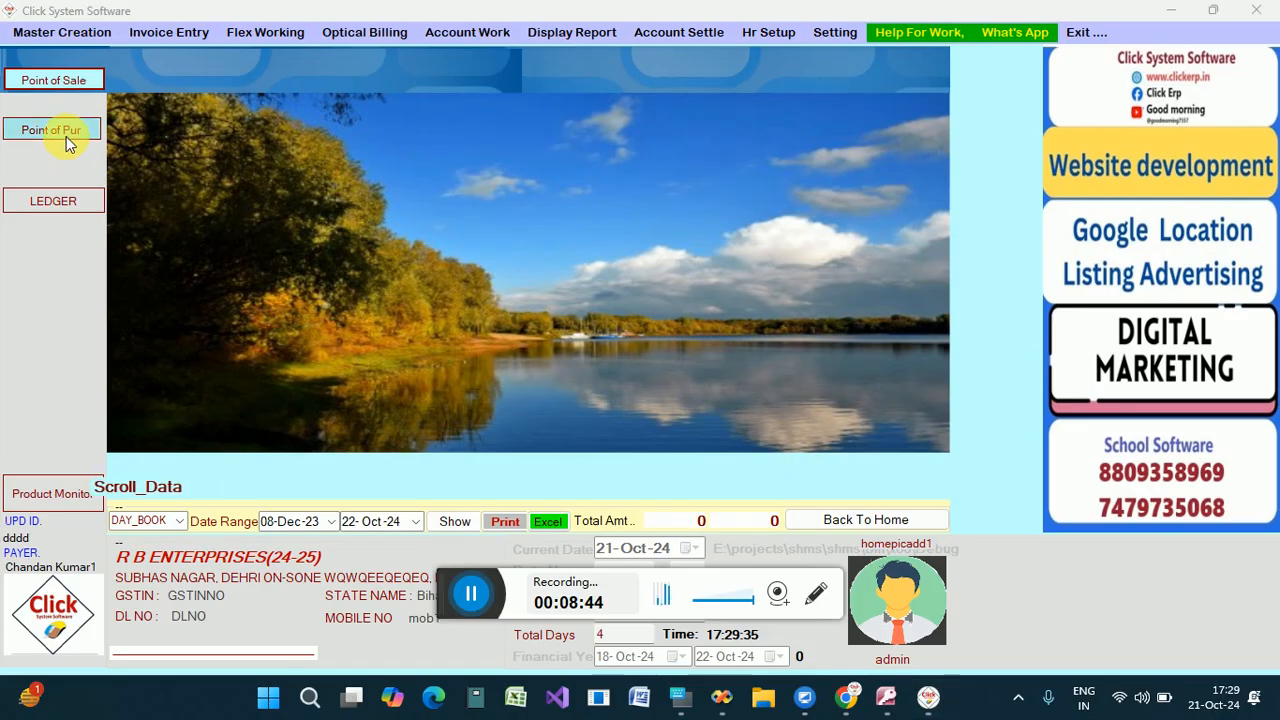
Start a new account in the account master and name it INDIA TR.
left_click(108, 40)
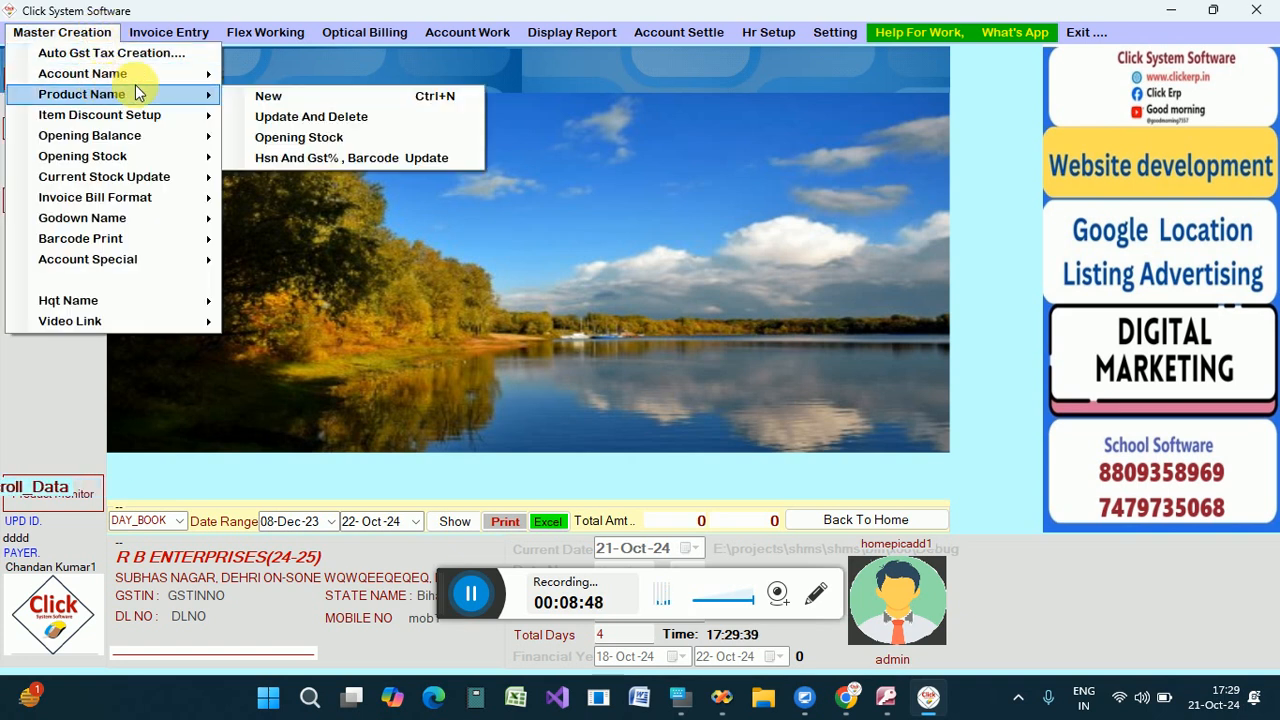
mouse_move(150, 74)
left_click(269, 80)
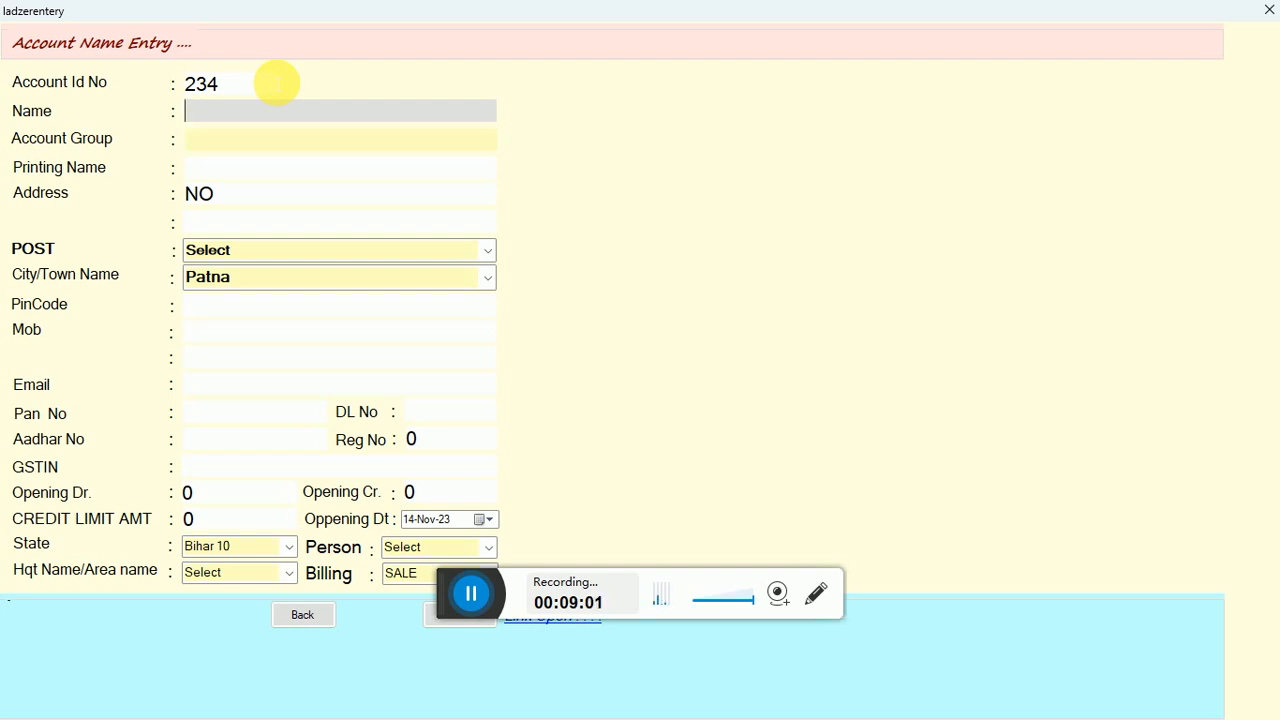
type("INDIA ")
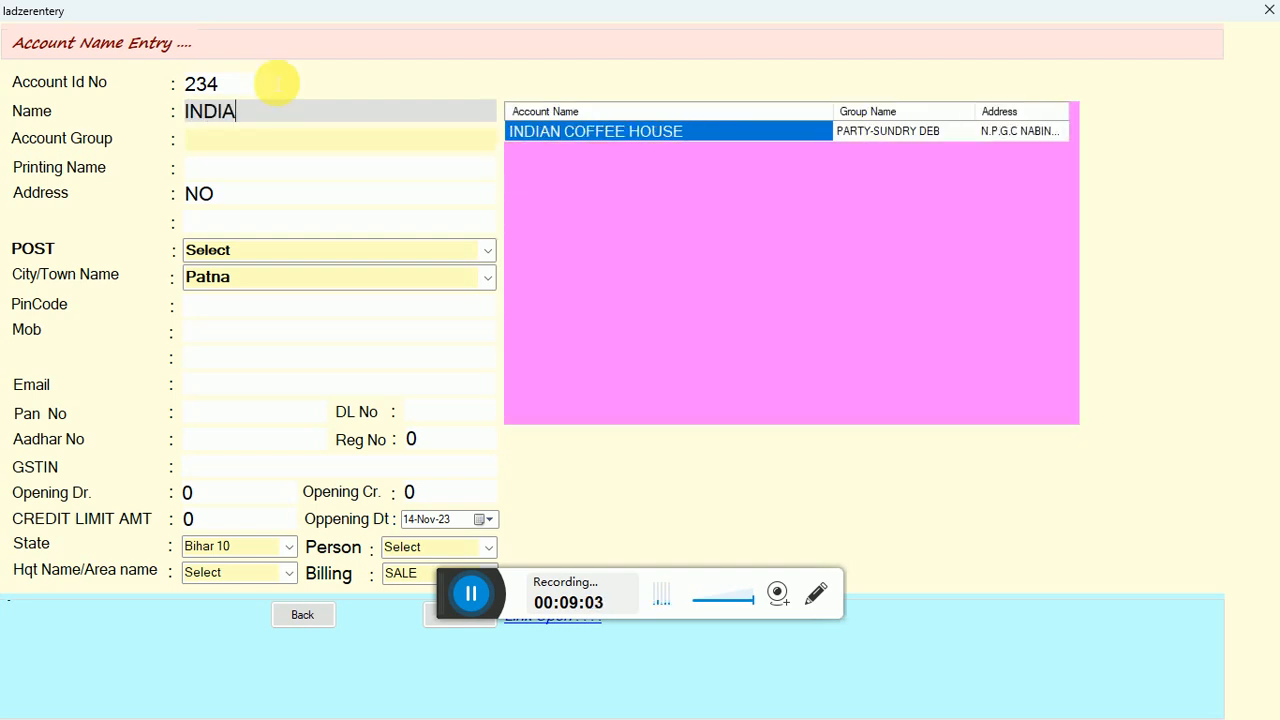
type("TR")
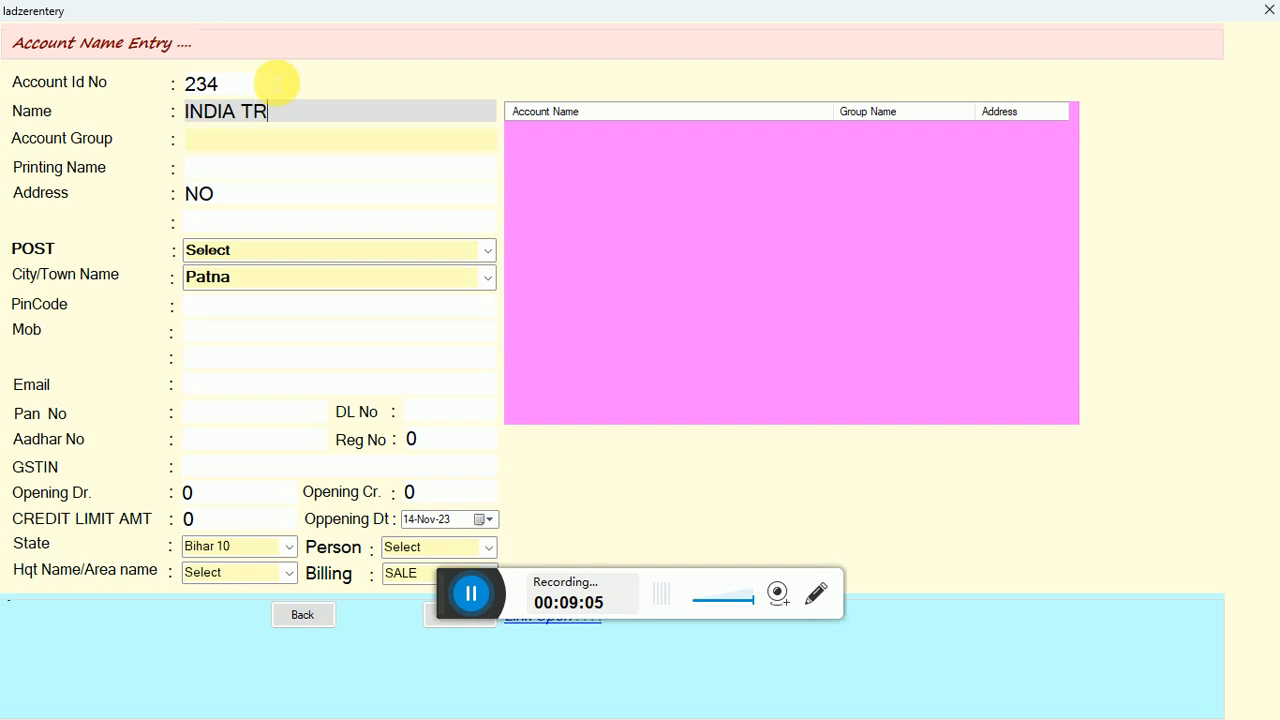
key("Return")
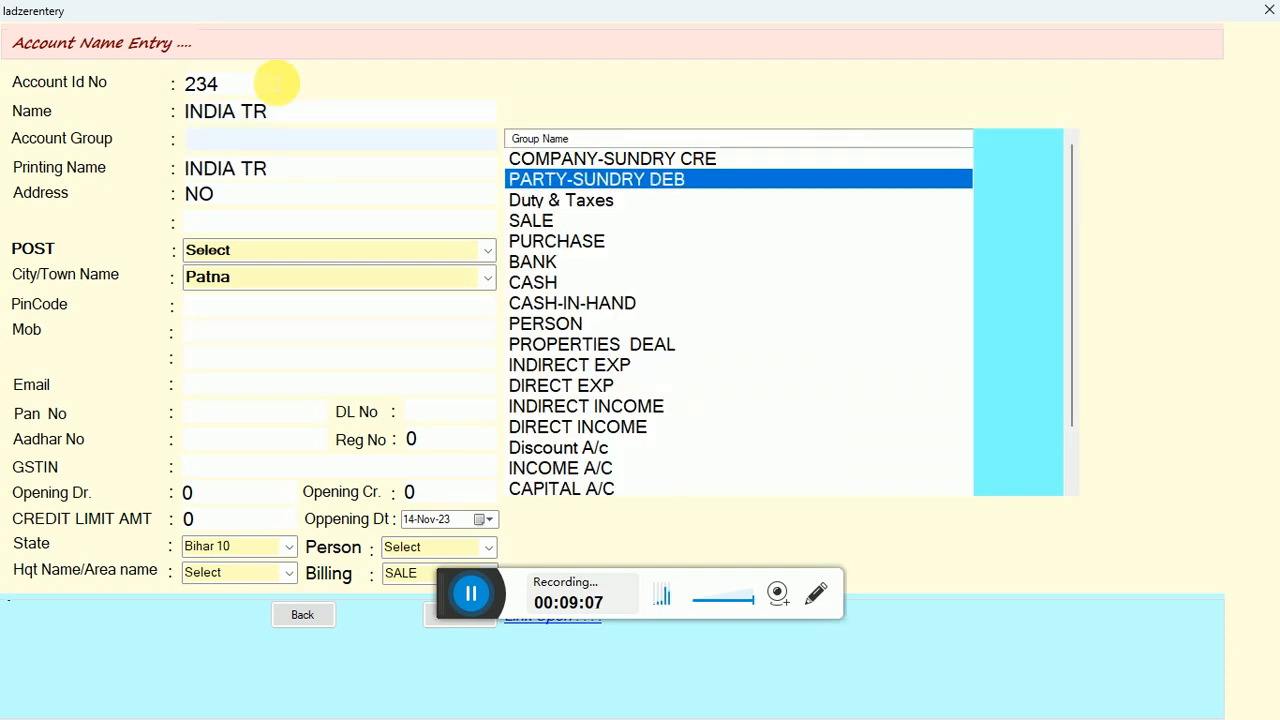
Assign the new account to the COMPANY-SUNDRY CRE group and keep the default details up to the opening credit field.
key("Return")
key("Return")
key("Return")
key("Return")
key("Return")
key("Return")
key("Return")
key("Return")
key("Return")
key("Return")
key("Return")
key("Return")
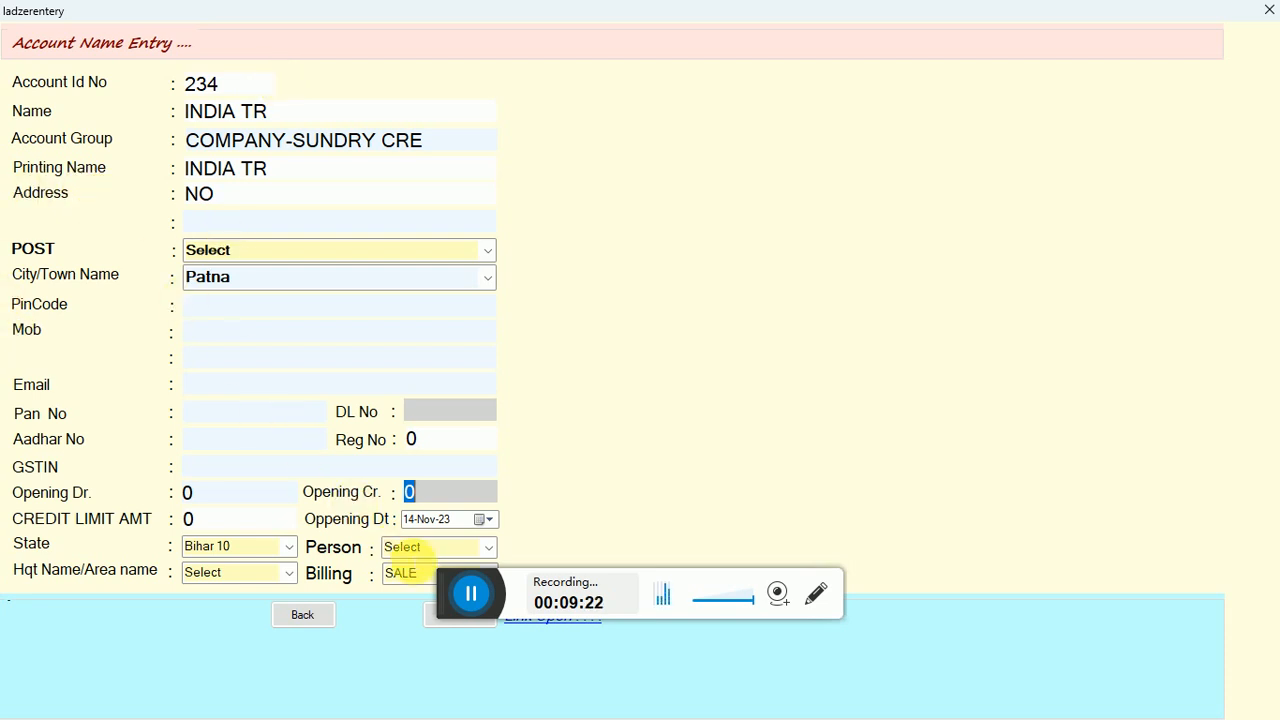
left_click_drag(449, 607, 592, 578)
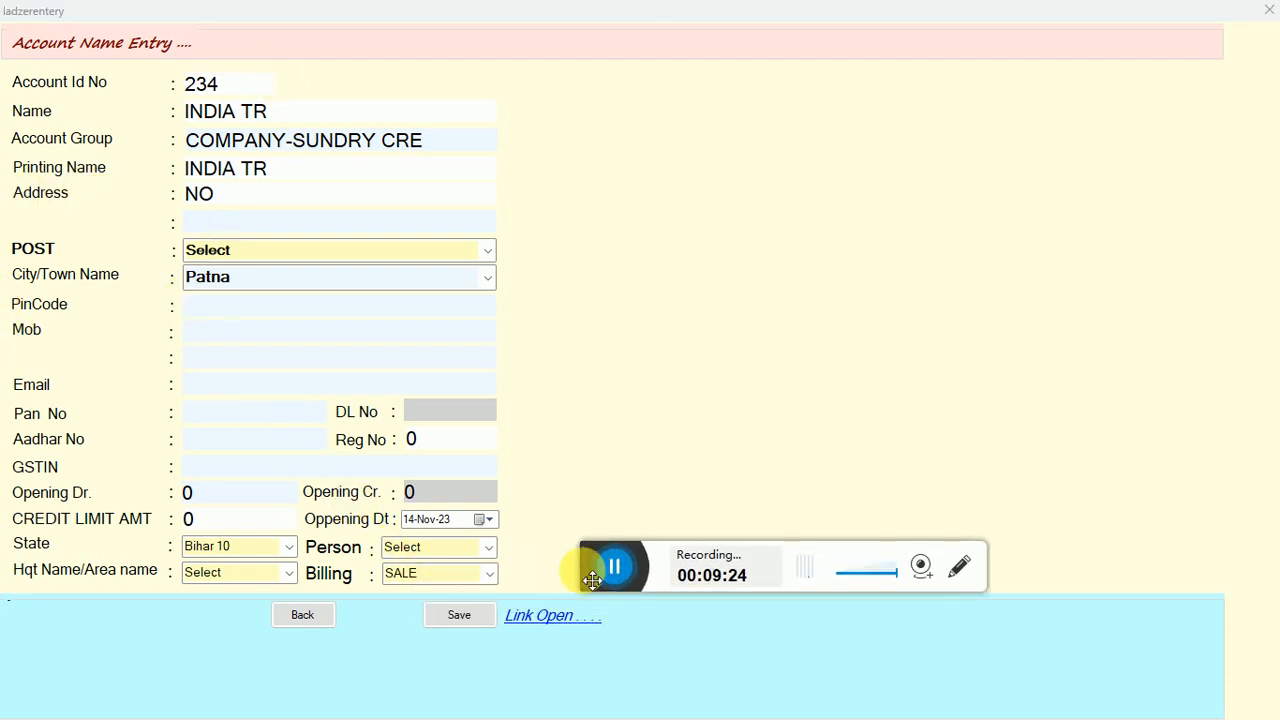